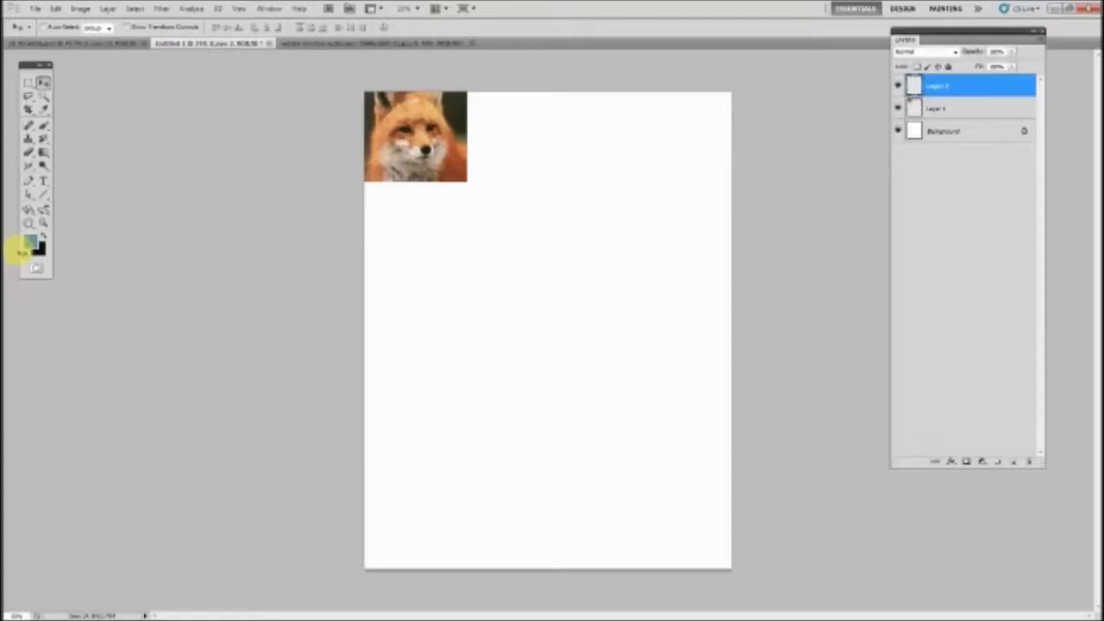
Rough out the head, body centre line, legs, collar and neck in light brush strokes
click(43, 126)
mouse_move(530, 161)
mouse_down()
mouse_move(476, 226)
mouse_move(569, 301)
mouse_move(483, 284)
mouse_move(609, 345)
mouse_move(542, 116)
mouse_move(613, 370)
mouse_move(515, 235)
mouse_move(646, 266)
mouse_move(644, 239)
mouse_move(555, 259)
mouse_move(539, 343)
mouse_move(665, 308)
mouse_move(678, 328)
mouse_move(454, 276)
mouse_move(424, 386)
mouse_move(457, 400)
mouse_move(458, 431)
mouse_up()
drag(498, 245, 530, 485)
drag(516, 362, 483, 539)
drag(604, 264, 653, 465)
drag(517, 186, 575, 260)
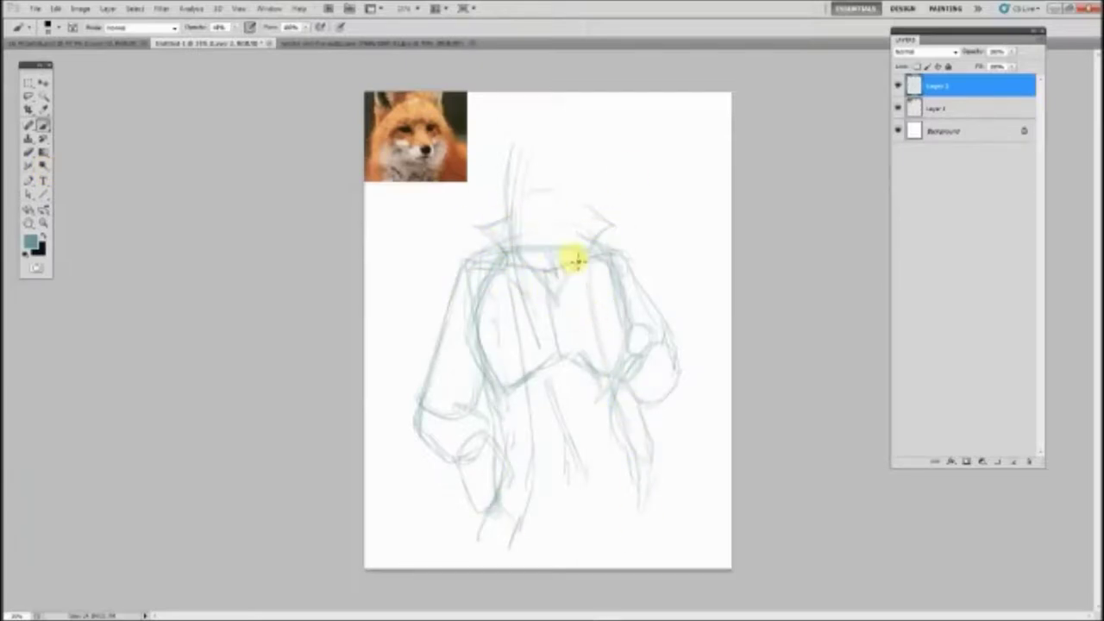
Sketch the head outline, two pointed ears and the muzzle
mouse_move(569, 131)
mouse_down()
mouse_move(503, 185)
mouse_move(594, 210)
mouse_move(581, 130)
mouse_up()
mouse_move(508, 140)
mouse_down()
mouse_move(563, 128)
mouse_move(561, 252)
mouse_up()
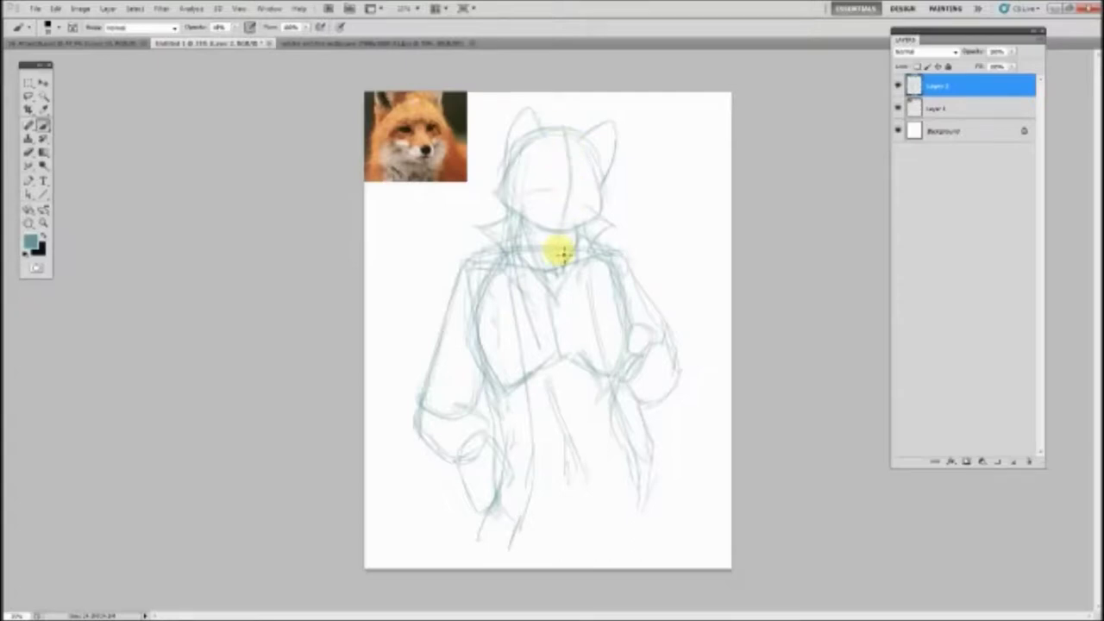
drag(604, 217, 576, 244)
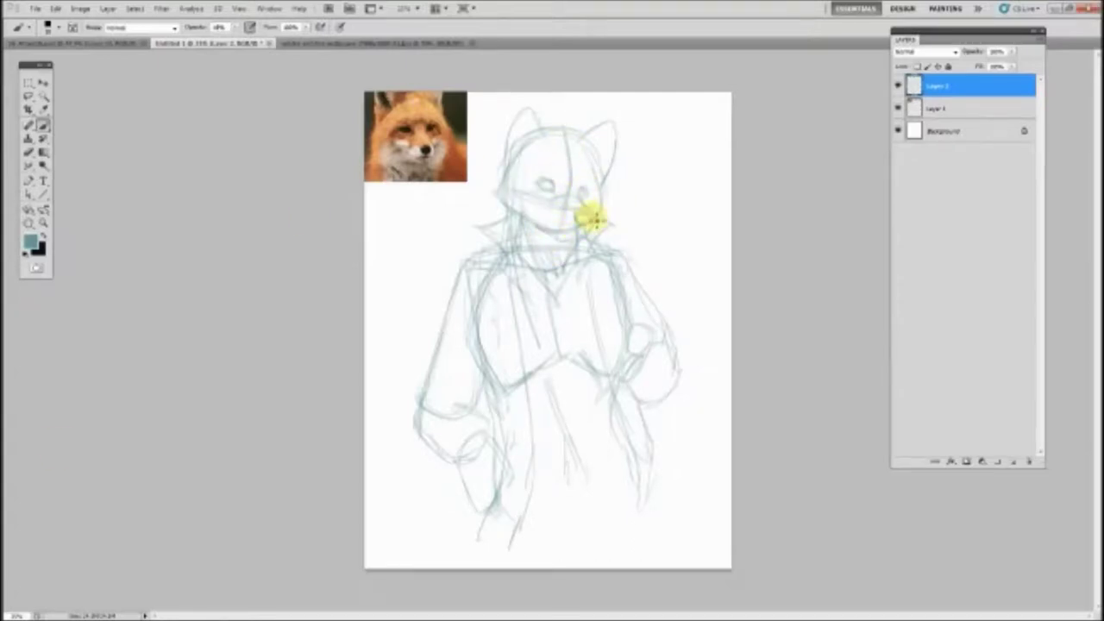
Sketch strokes around the right hand, then add a new layer with a darker colour
key(v)
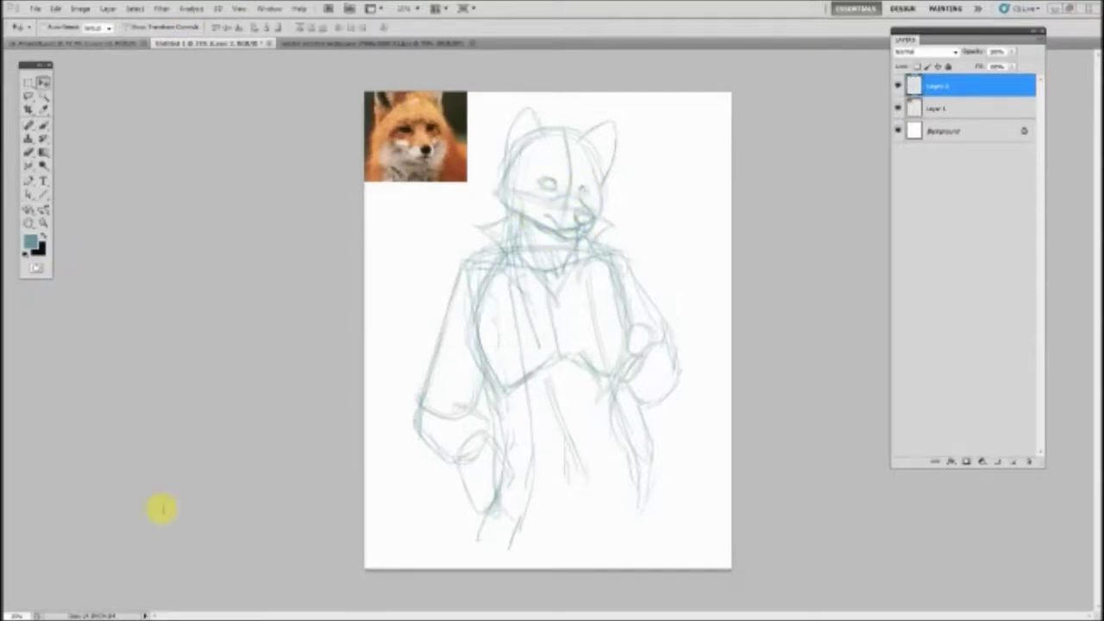
key(b)
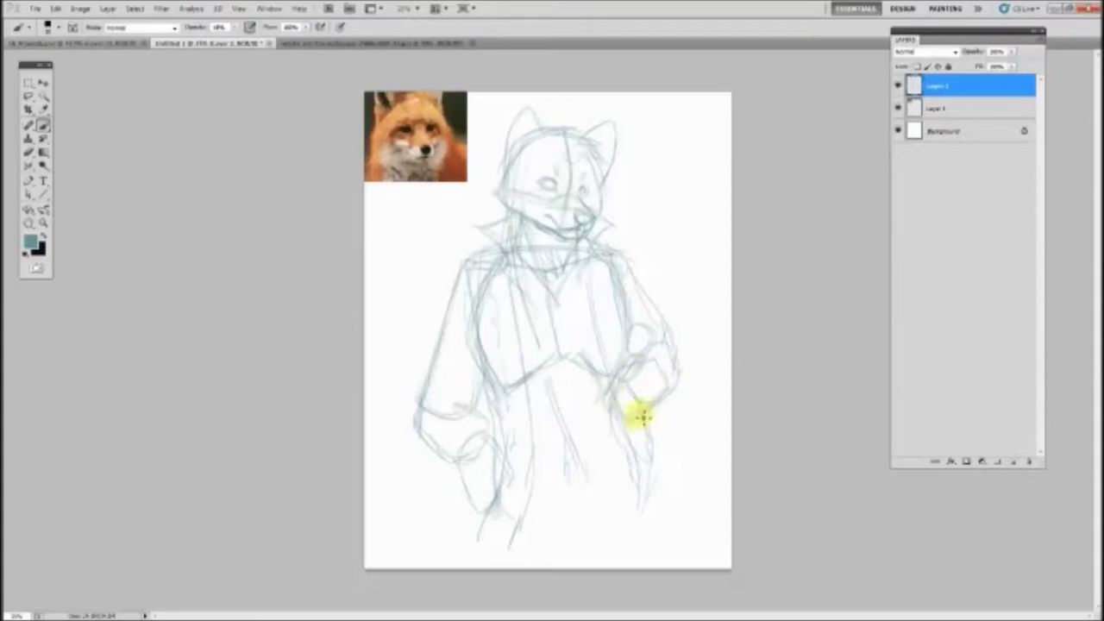
drag(636, 419, 610, 379)
click(998, 461)
click(1032, 387)
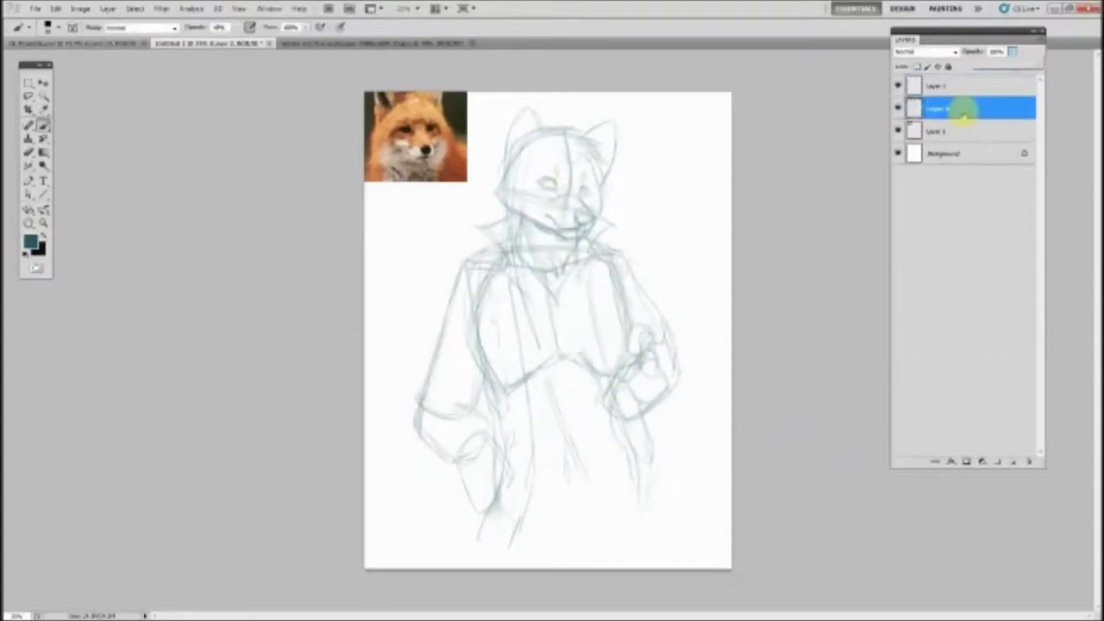
Darken the left arm lines and resize the hand drawing with Free Transform
mouse_move(463, 286)
mouse_down()
mouse_move(480, 394)
mouse_move(460, 468)
mouse_move(422, 402)
mouse_move(480, 307)
mouse_move(562, 337)
mouse_move(552, 320)
mouse_up()
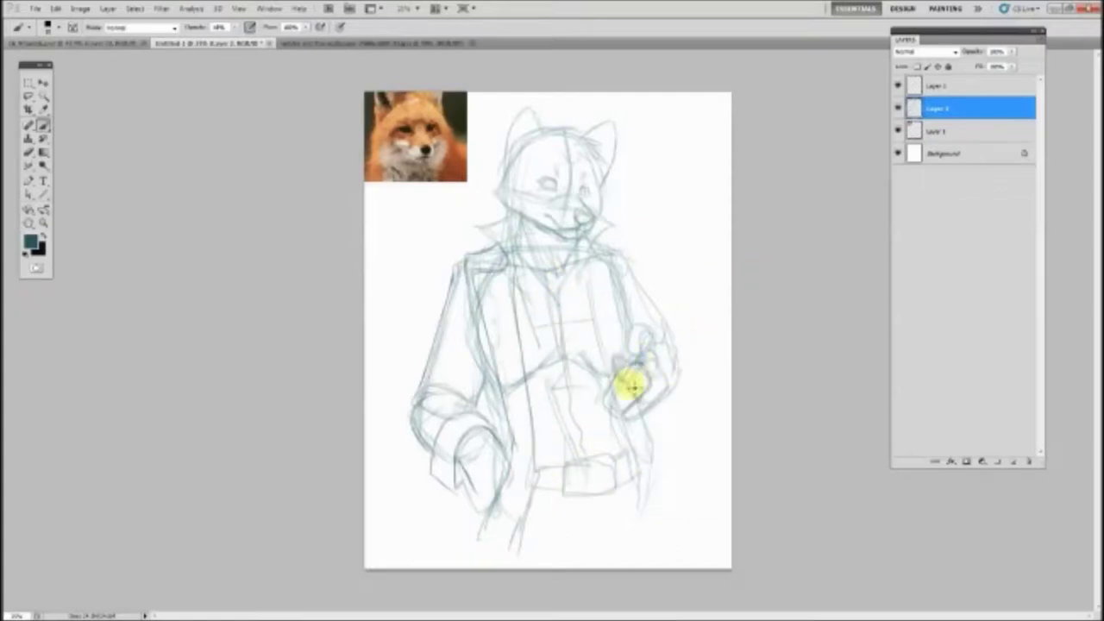
key(ctrl+t)
key(Return)
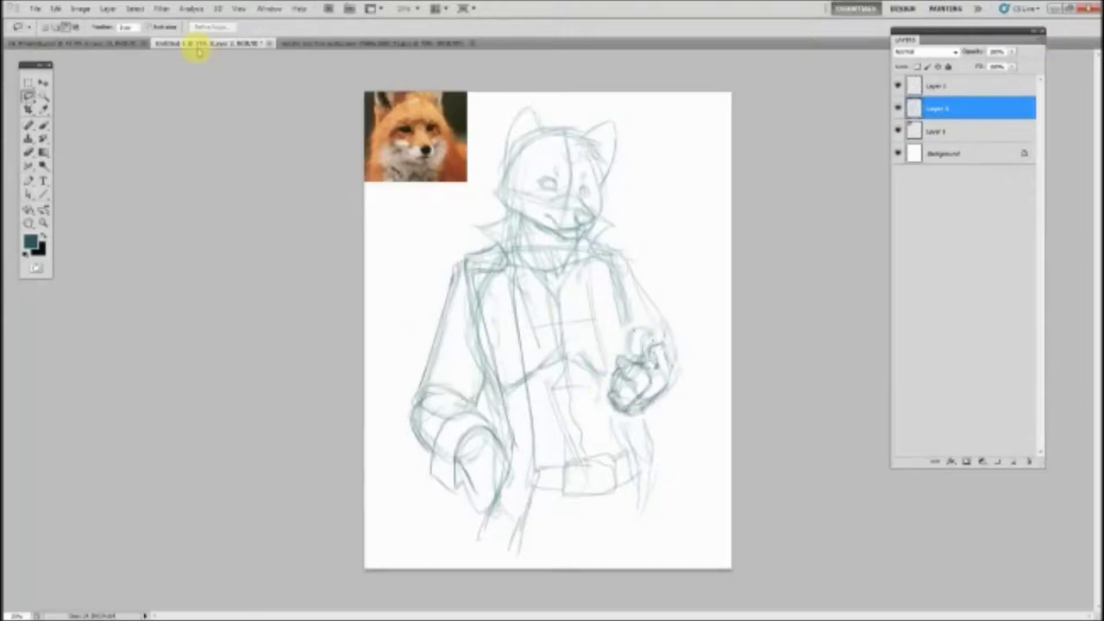
Darken the right arm, right leg and left cuff lines, then zoom in on the head
click(35, 130)
drag(671, 352, 654, 427)
mouse_move(695, 390)
mouse_down()
mouse_move(636, 266)
mouse_move(690, 353)
mouse_up()
drag(643, 422, 673, 552)
drag(510, 458, 453, 537)
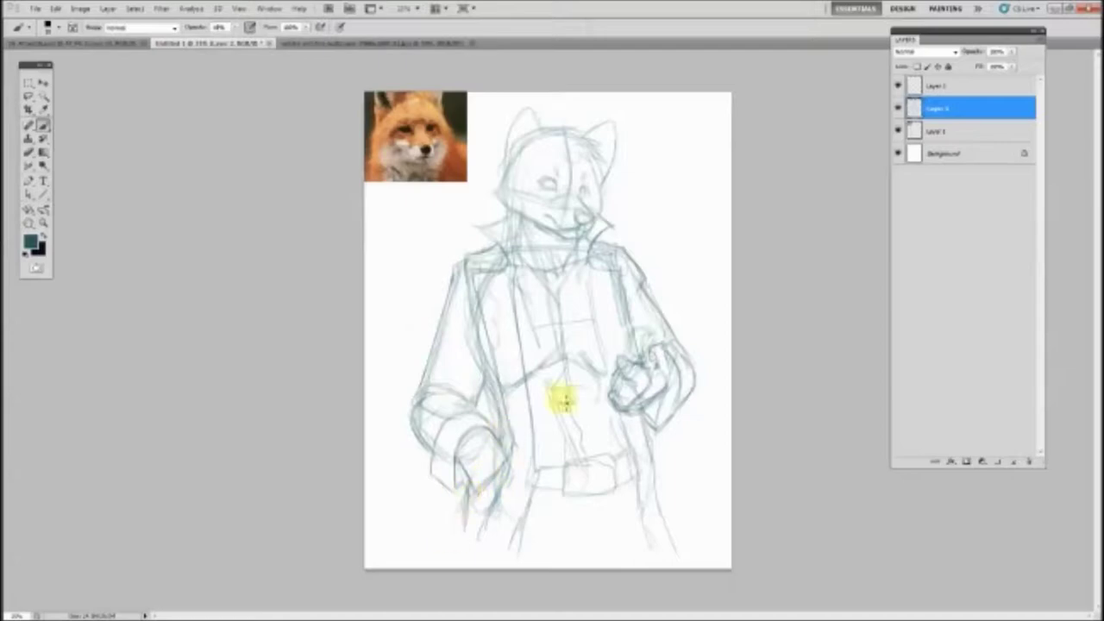
click(949, 85)
key(ctrl+plus)
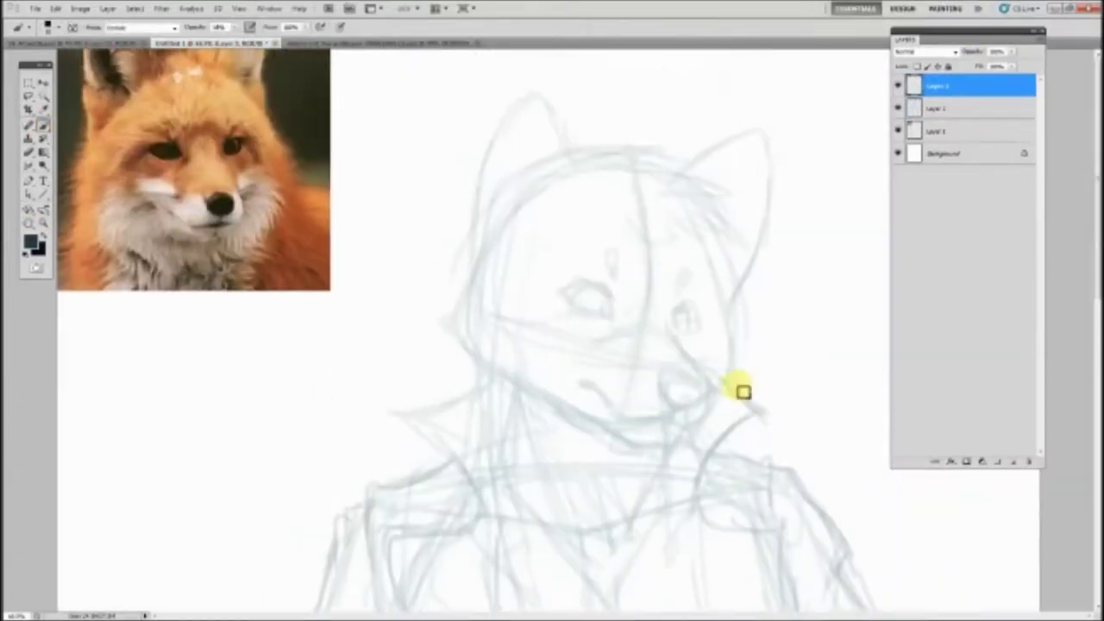
Draw clean lines for the nose, muzzle, mouth curve and both eyes
ctrl+click(690, 397)
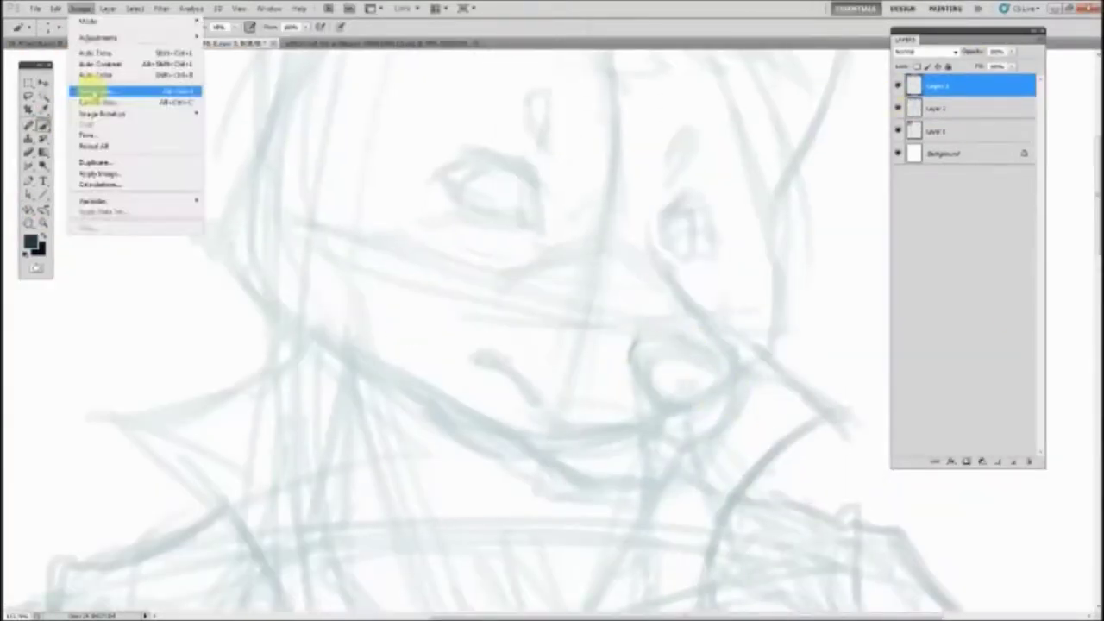
mouse_move(688, 332)
mouse_down()
mouse_move(707, 387)
mouse_move(666, 412)
mouse_up()
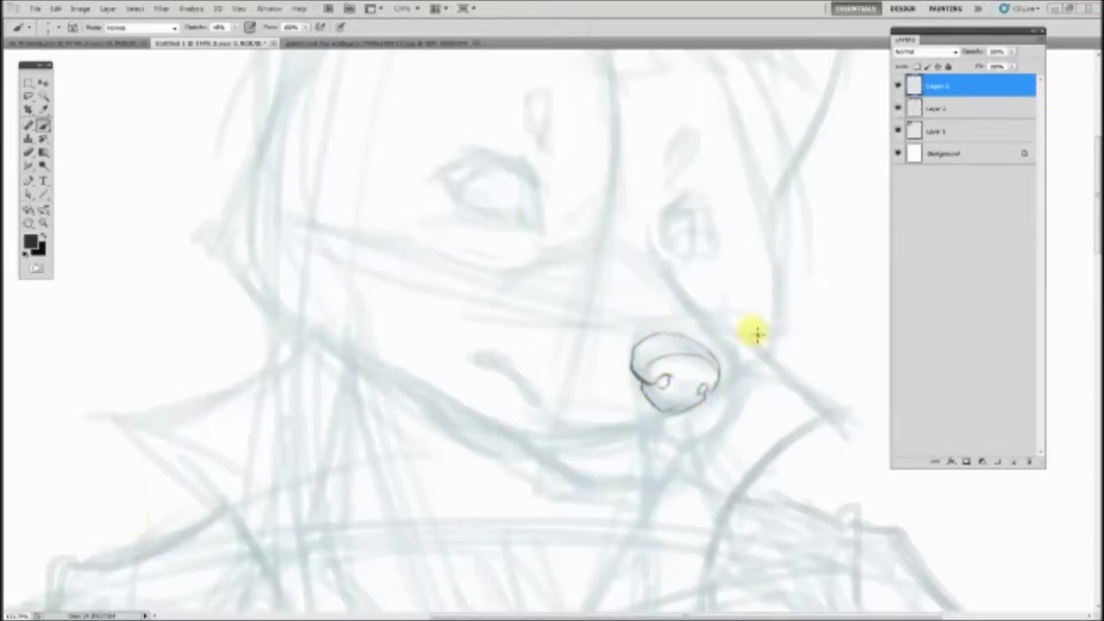
drag(647, 217, 720, 336)
drag(488, 362, 580, 435)
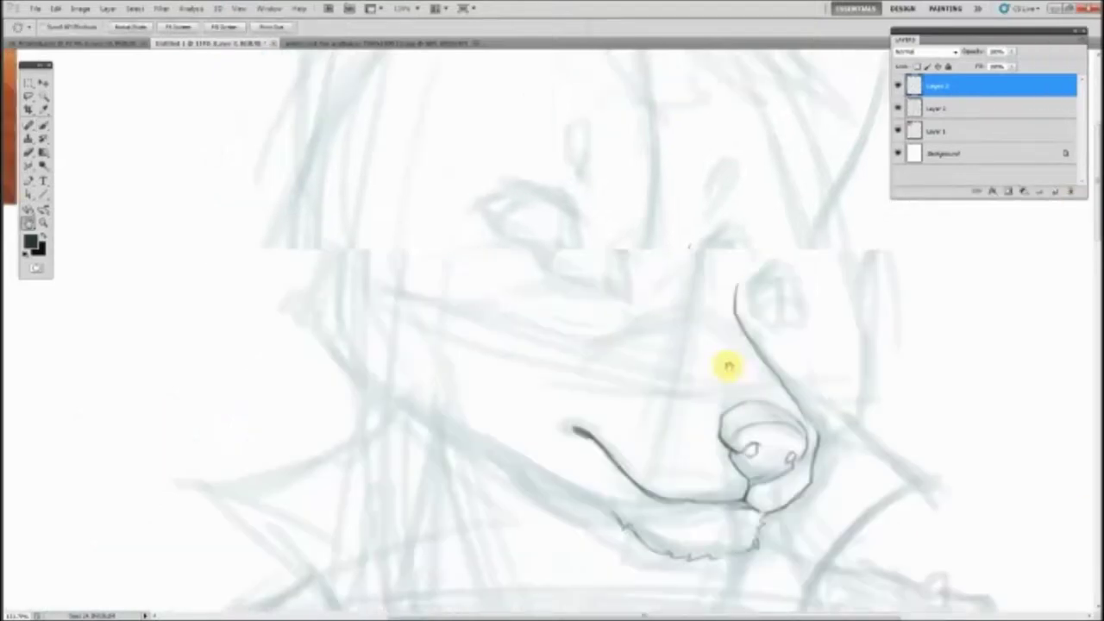
mouse_move(649, 364)
mouse_down()
mouse_move(561, 301)
mouse_move(650, 370)
mouse_up()
drag(775, 367, 759, 311)
drag(560, 318, 592, 280)
Add fur strokes along the head outline, cheek, jaw, forehead and ears
mouse_move(557, 86)
mouse_down()
mouse_move(524, 98)
mouse_move(362, 288)
mouse_move(549, 509)
mouse_up()
drag(802, 173, 844, 465)
mouse_move(424, 155)
mouse_down()
mouse_move(888, 345)
mouse_move(793, 461)
mouse_up()
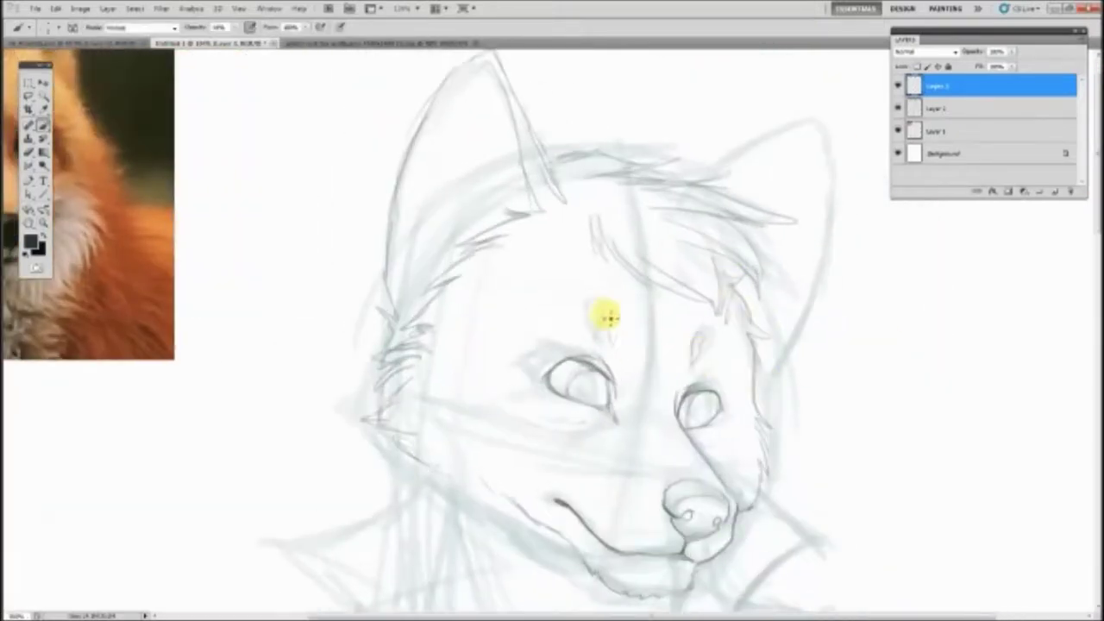
drag(716, 183, 802, 160)
drag(759, 207, 814, 148)
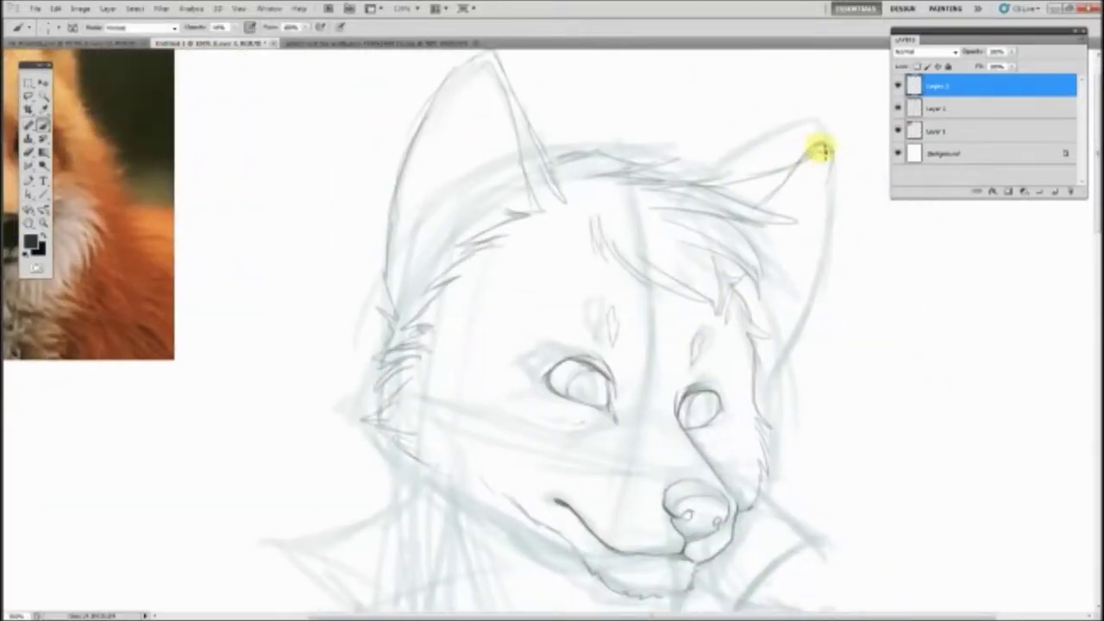
Refine the collar lapel lines and hand contours with the cuff loop, then fit the figure on screen
drag(524, 231, 616, 332)
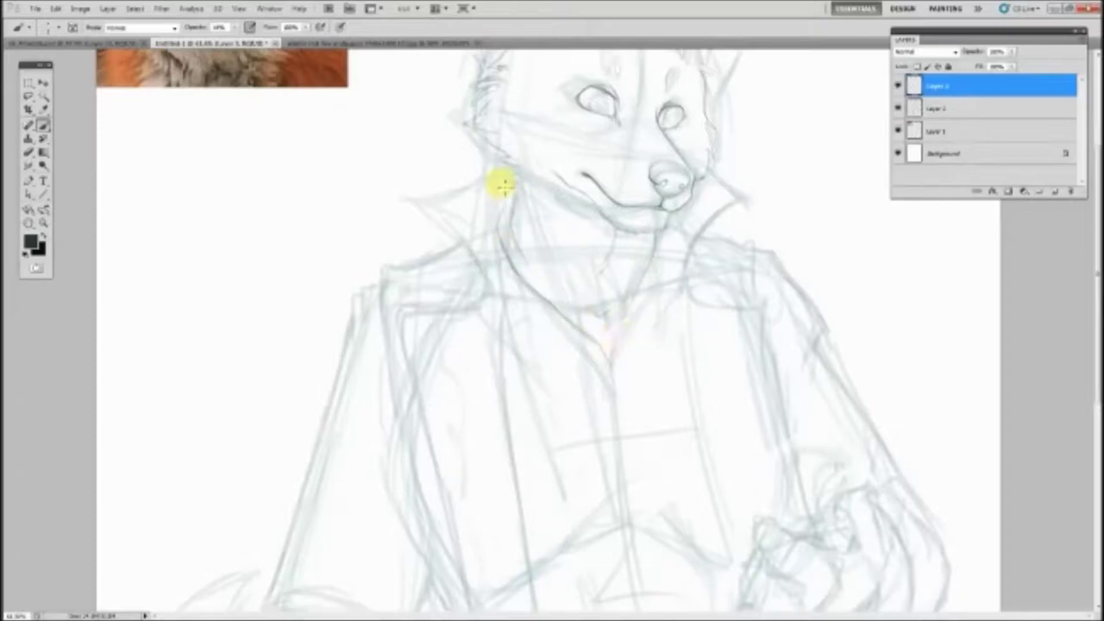
drag(454, 198, 603, 358)
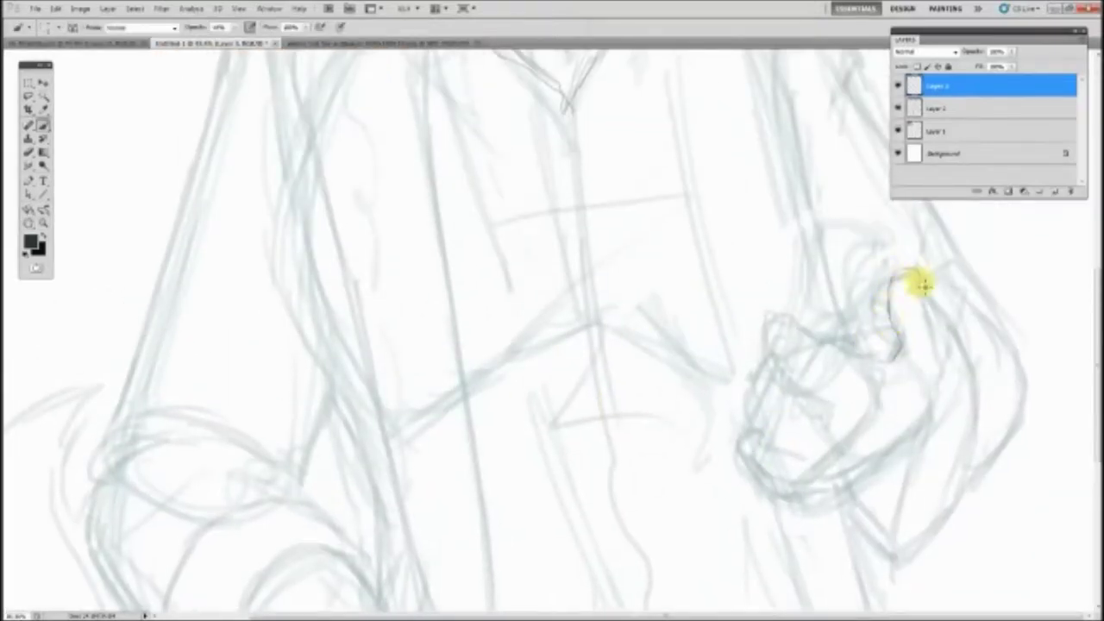
drag(921, 284, 957, 392)
mouse_move(902, 353)
mouse_down()
mouse_move(814, 333)
mouse_move(754, 407)
mouse_up()
drag(732, 485, 806, 500)
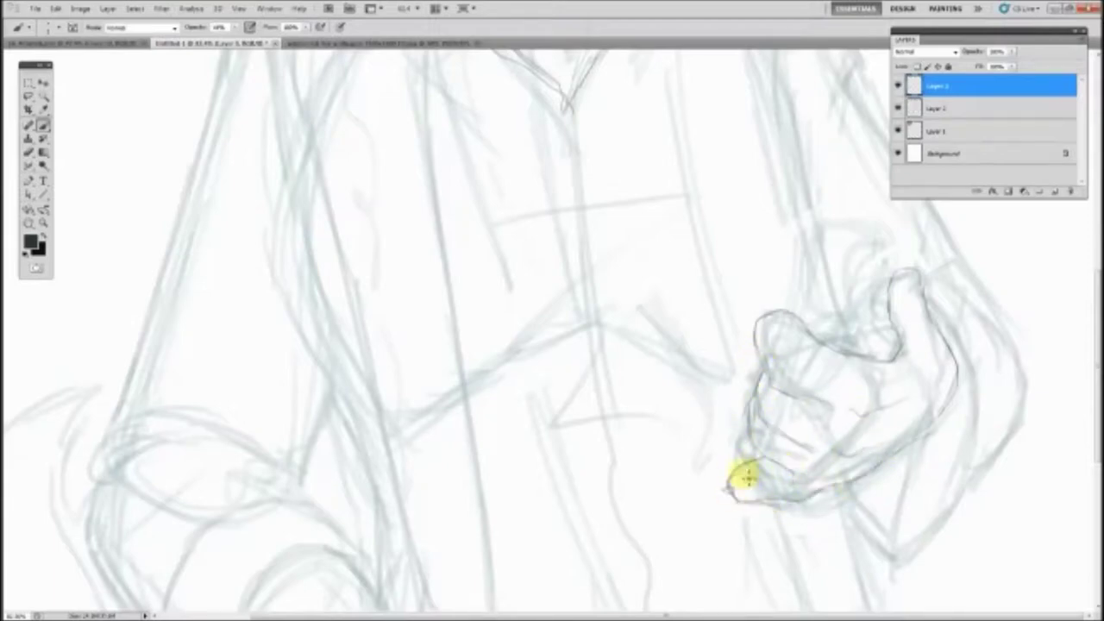
drag(816, 333, 918, 258)
drag(757, 352, 729, 384)
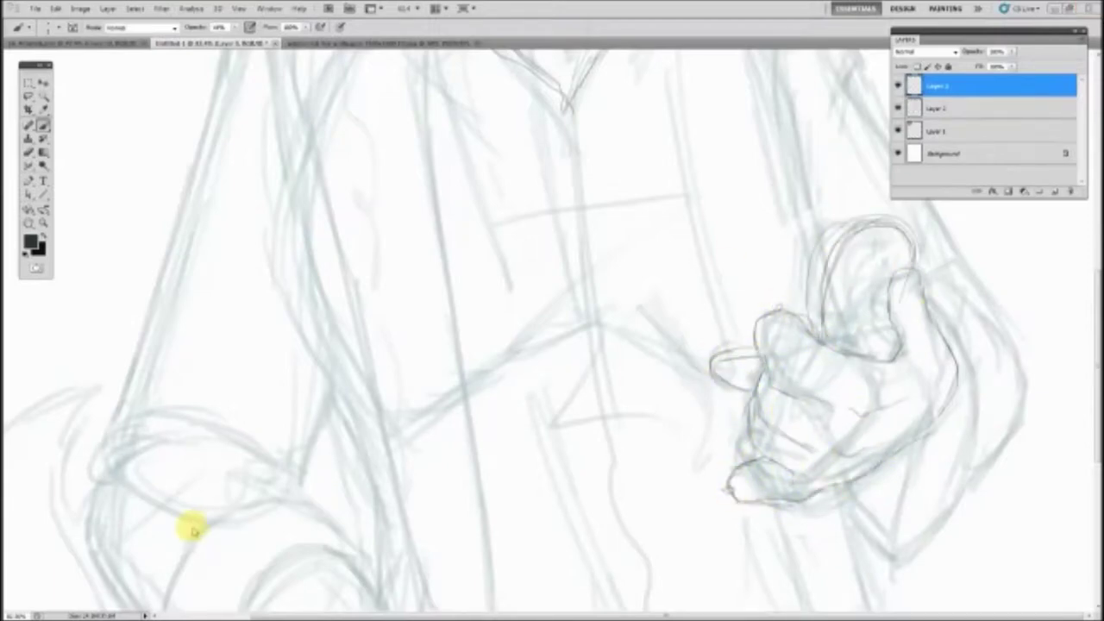
key(z)
key(ctrl+0)
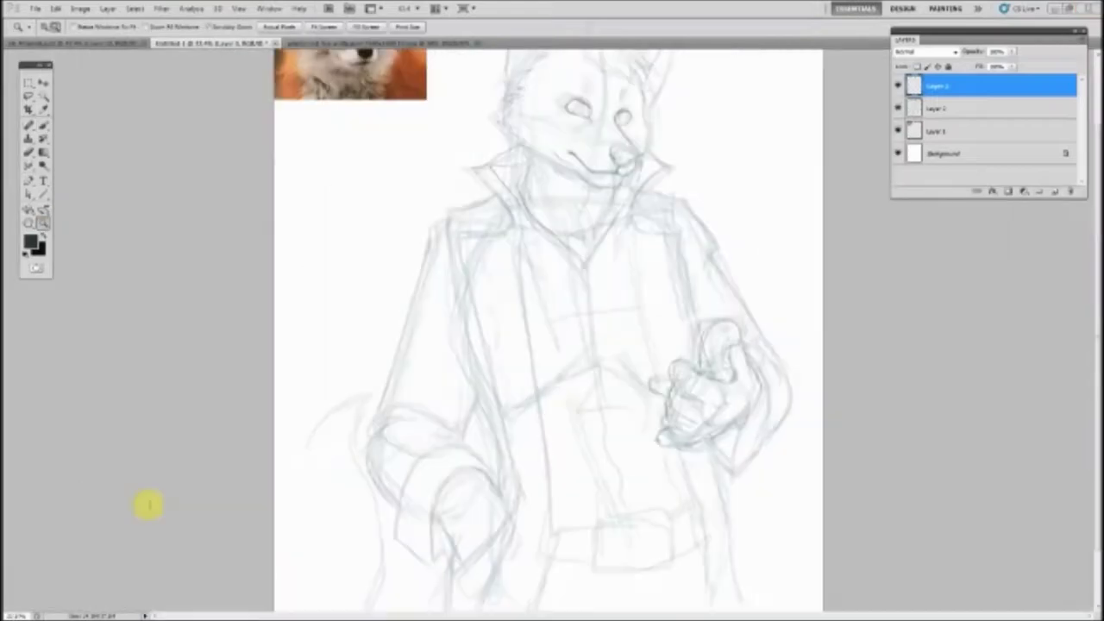
click(28, 126)
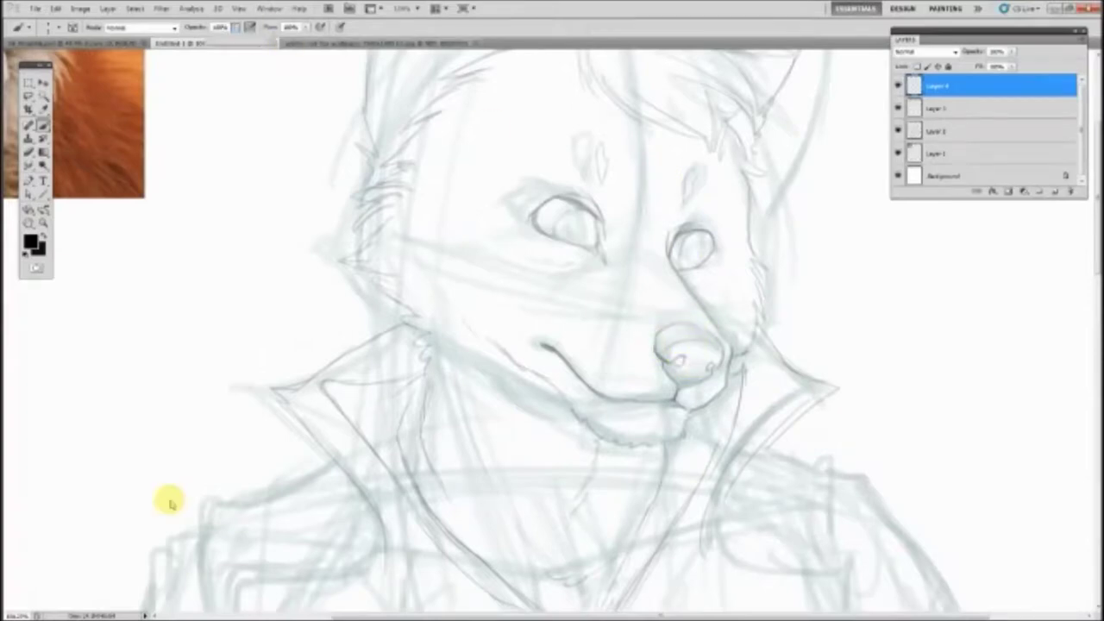
Ink the nose, nostrils, nose bridge and a long mouth curve in black
scroll(681, 336, up, 1)
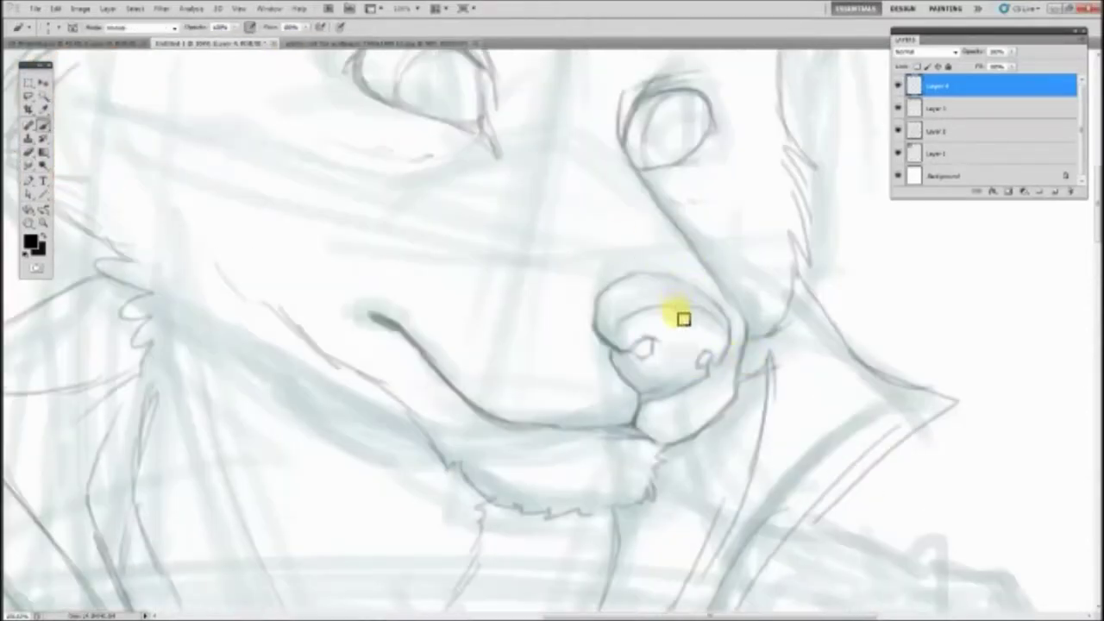
mouse_move(662, 275)
mouse_down()
mouse_move(619, 350)
mouse_move(712, 365)
mouse_move(643, 399)
mouse_move(664, 441)
mouse_up()
drag(621, 80, 664, 444)
drag(371, 313, 496, 420)
key(ctrl+z)
mouse_move(387, 320)
mouse_down()
mouse_move(591, 431)
mouse_move(646, 436)
mouse_move(602, 440)
mouse_move(653, 481)
mouse_move(642, 509)
mouse_up()
Stipple freckle dots beside the nose and ink jagged chin fur and a cheek line
click(578, 384)
click(685, 414)
mouse_move(454, 440)
mouse_down()
mouse_move(549, 506)
mouse_move(646, 508)
mouse_up()
drag(263, 296, 457, 448)
mouse_move(708, 73)
mouse_down()
mouse_move(743, 225)
mouse_move(770, 246)
mouse_move(690, 302)
mouse_up()
Ink both eye outlines with thickened rims and lids
mouse_move(396, 155)
mouse_down()
mouse_move(531, 219)
mouse_move(539, 284)
mouse_up()
drag(406, 178, 483, 255)
drag(682, 220, 759, 215)
drag(466, 143, 537, 229)
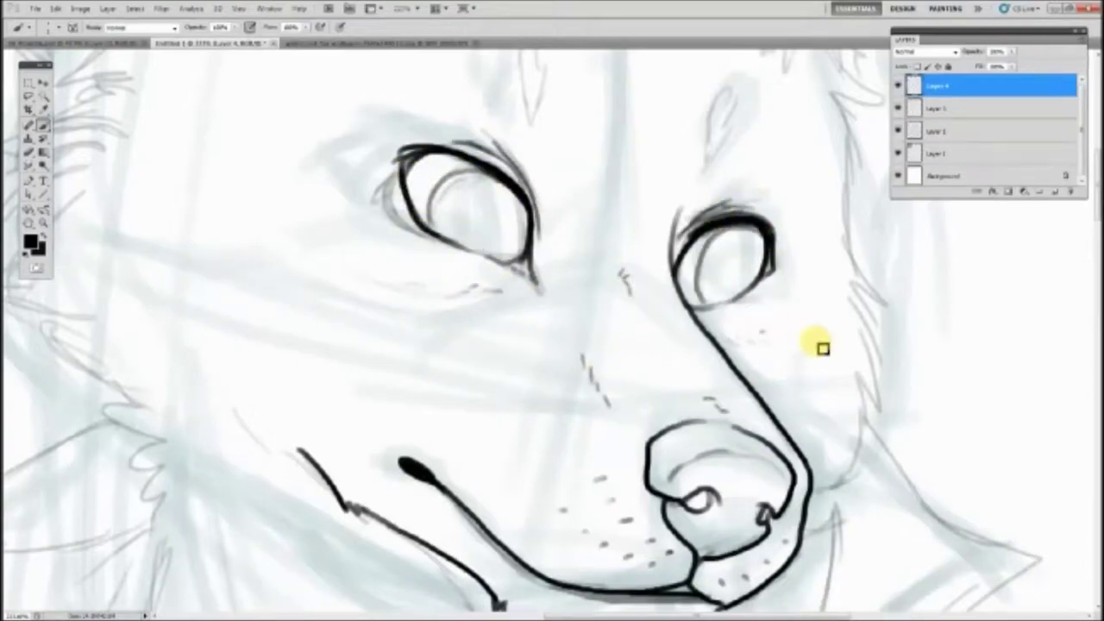
Ink the forehead and head-top hair strokes and the left ear outline
scroll(645, 420, down, 3)
scroll(560, 224, up, 3)
drag(612, 185, 514, 238)
key(ctrl+z)
drag(604, 185, 360, 382)
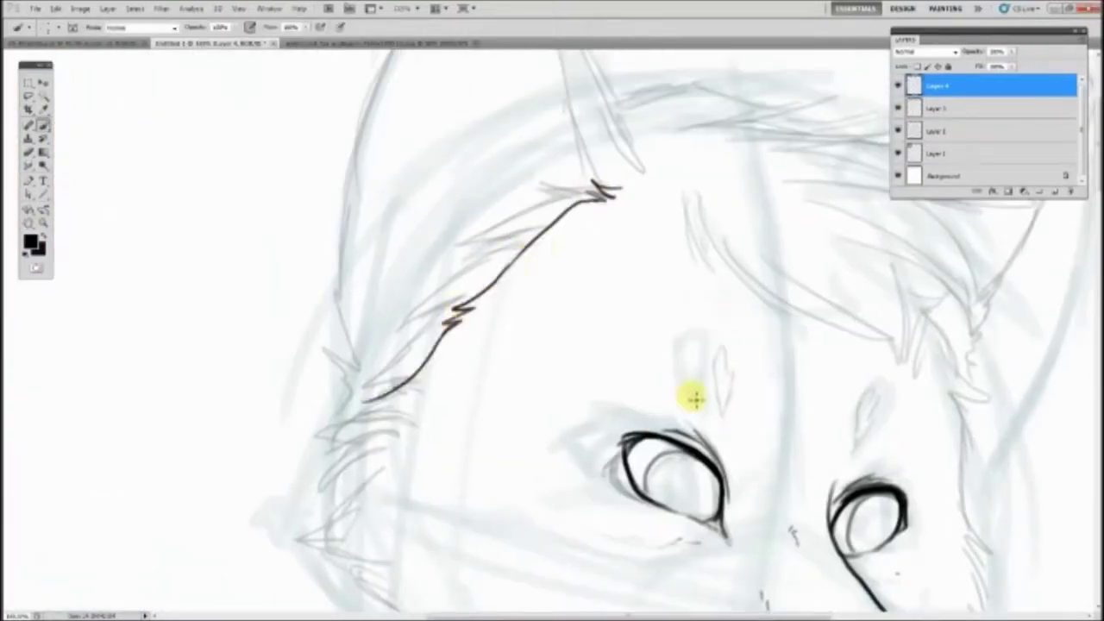
scroll(360, 382, down, 3)
mouse_move(404, 260)
mouse_down()
mouse_move(332, 280)
mouse_move(431, 483)
mouse_up()
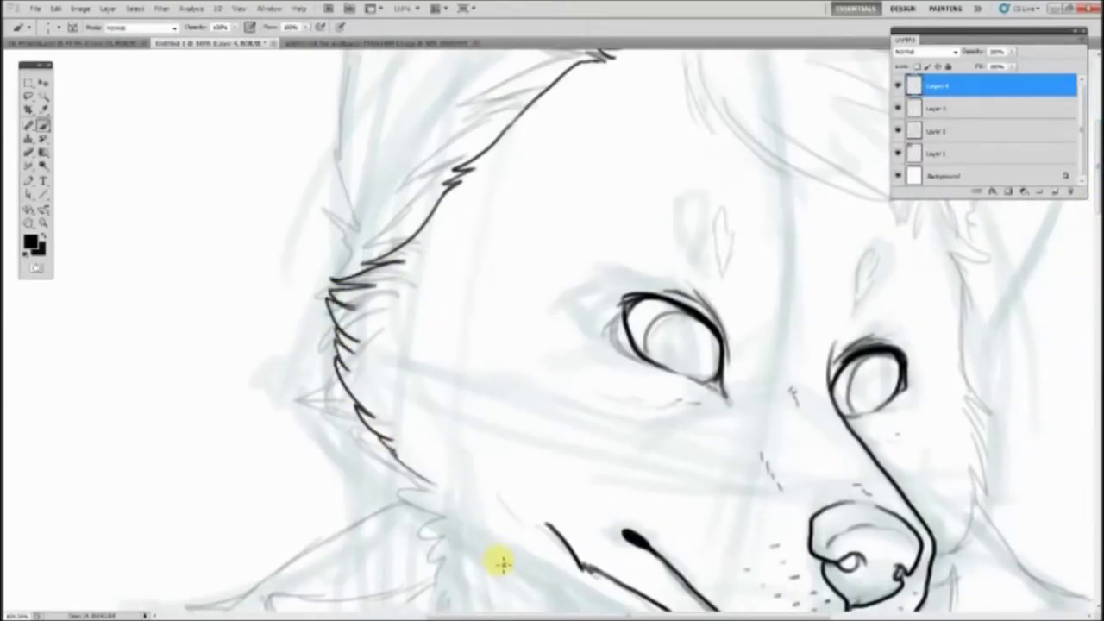
scroll(715, 267, down, 3)
scroll(813, 315, up, 3)
mouse_move(677, 332)
mouse_down()
mouse_move(566, 115)
mouse_move(436, 509)
mouse_up()
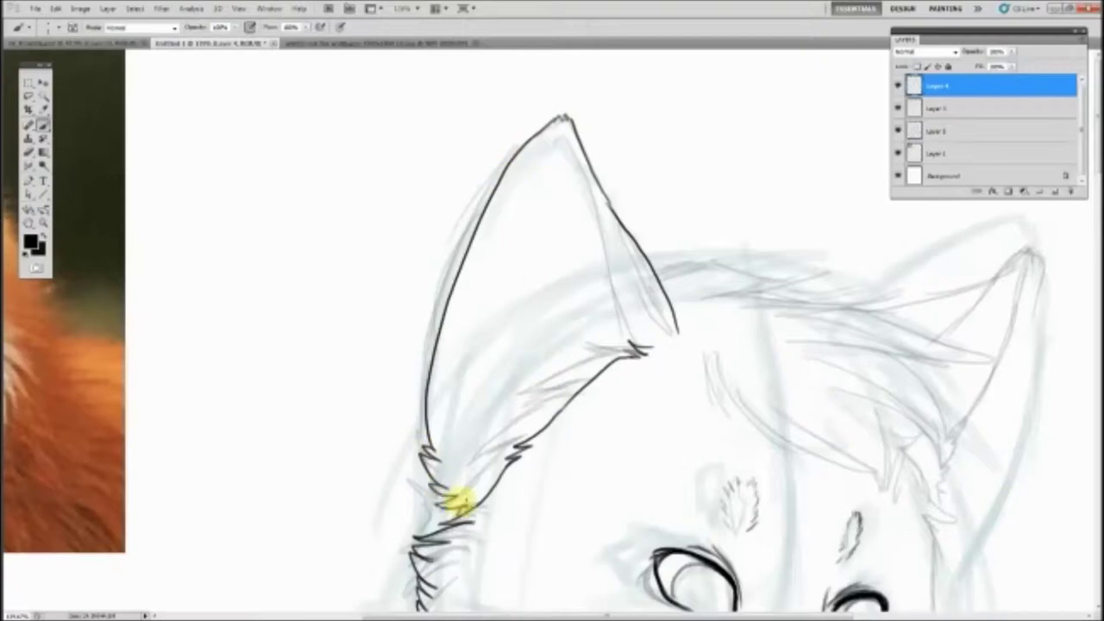
Ink inner-ear fur and the outline across the top of the head
drag(562, 125, 616, 354)
drag(490, 227, 449, 491)
drag(529, 315, 621, 354)
drag(838, 293, 674, 164)
drag(516, 100, 677, 138)
Ink fanning hair strokes and long curves across the head top and forehead
drag(557, 160, 744, 217)
drag(595, 177, 772, 233)
drag(542, 173, 656, 276)
drag(664, 198, 759, 320)
drag(621, 185, 722, 371)
drag(580, 230, 716, 327)
mouse_move(569, 209)
mouse_down()
mouse_move(602, 298)
mouse_move(572, 267)
mouse_up()
drag(528, 192, 493, 276)
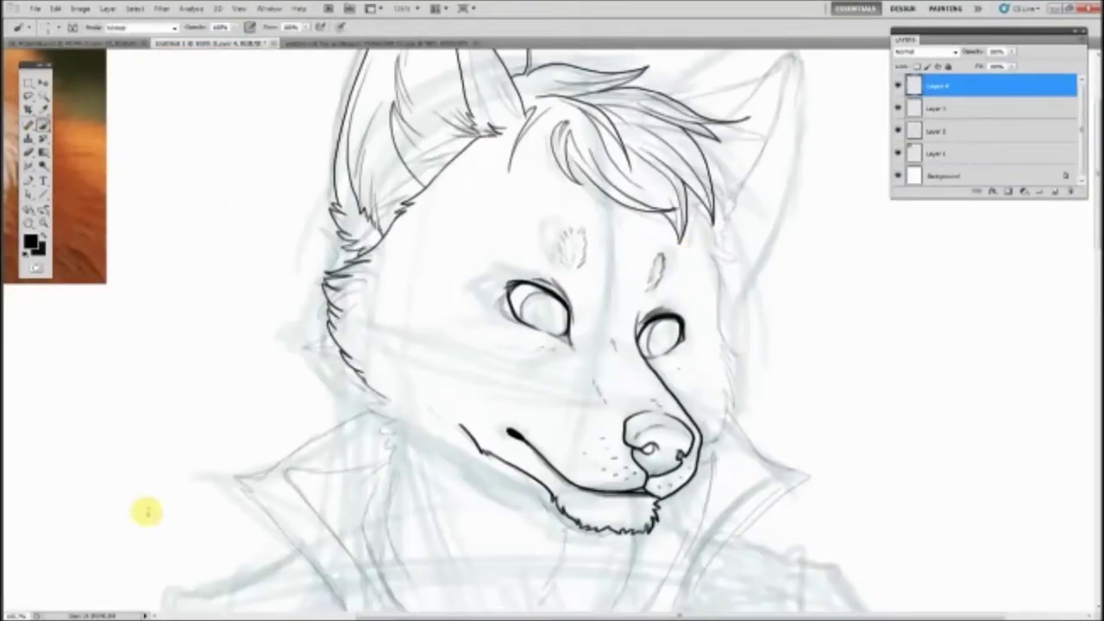
Add a right-cheek fur stroke and ink the right ear's outer and inner lines
drag(697, 257, 717, 384)
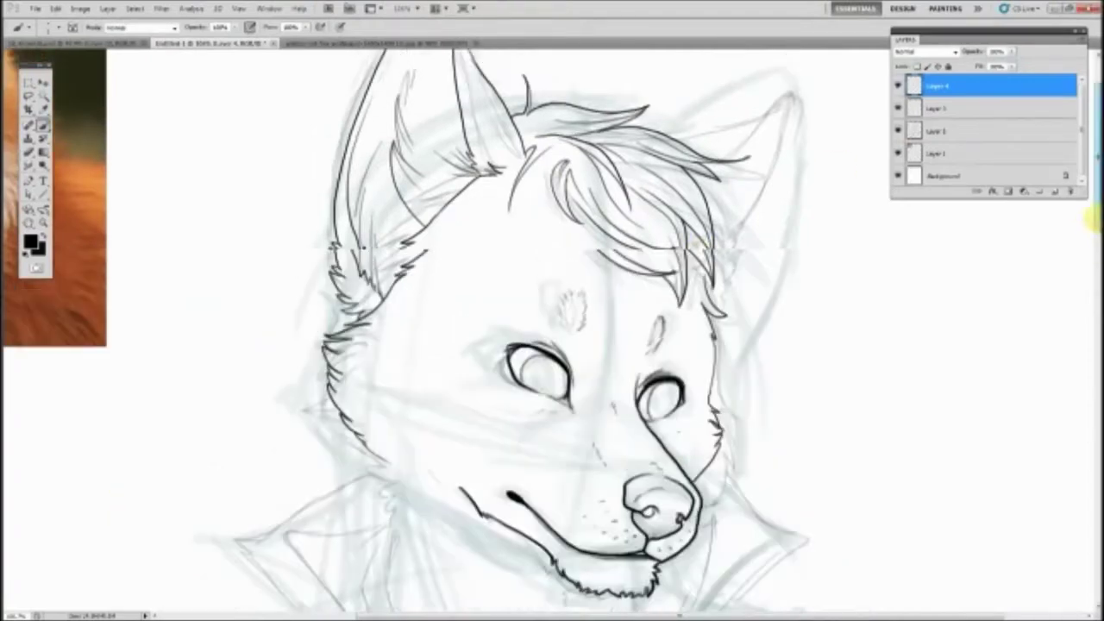
scroll(144, 536, up, 3)
drag(792, 141, 721, 302)
drag(792, 141, 673, 188)
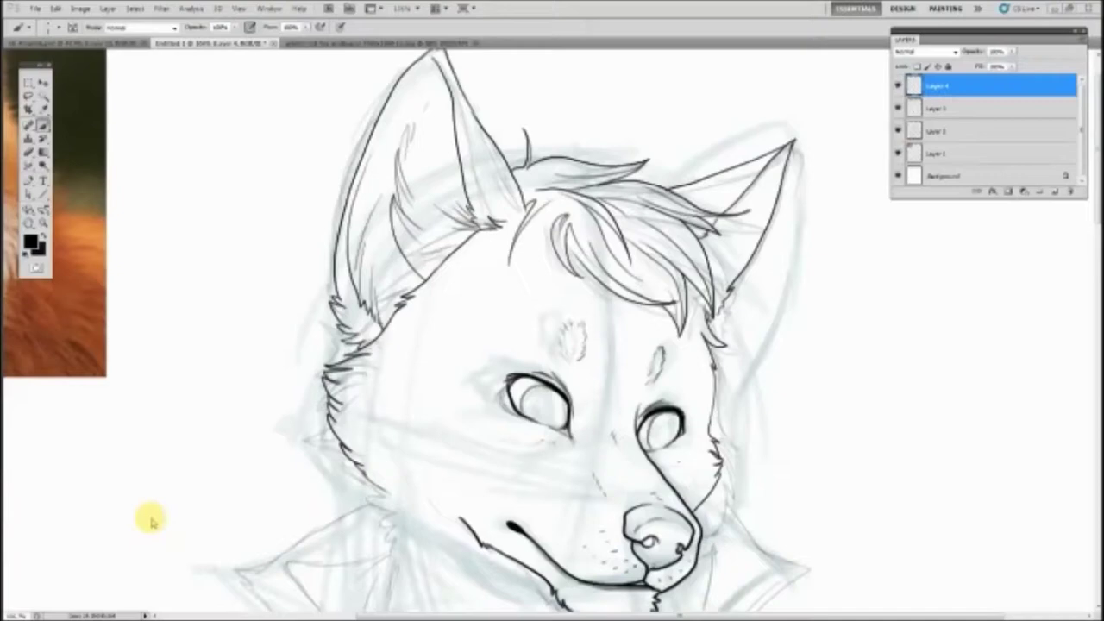
scroll(552, 273, down, 5)
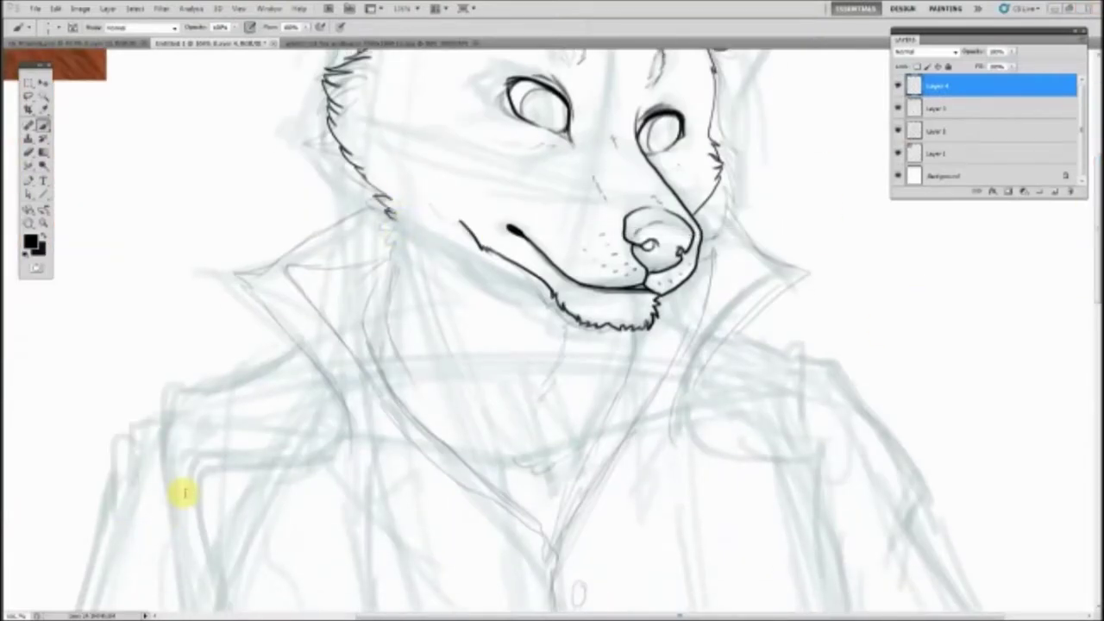
Ink jagged fur on both neck sides, the collar's top edge and both sides of the V
drag(397, 235, 380, 347)
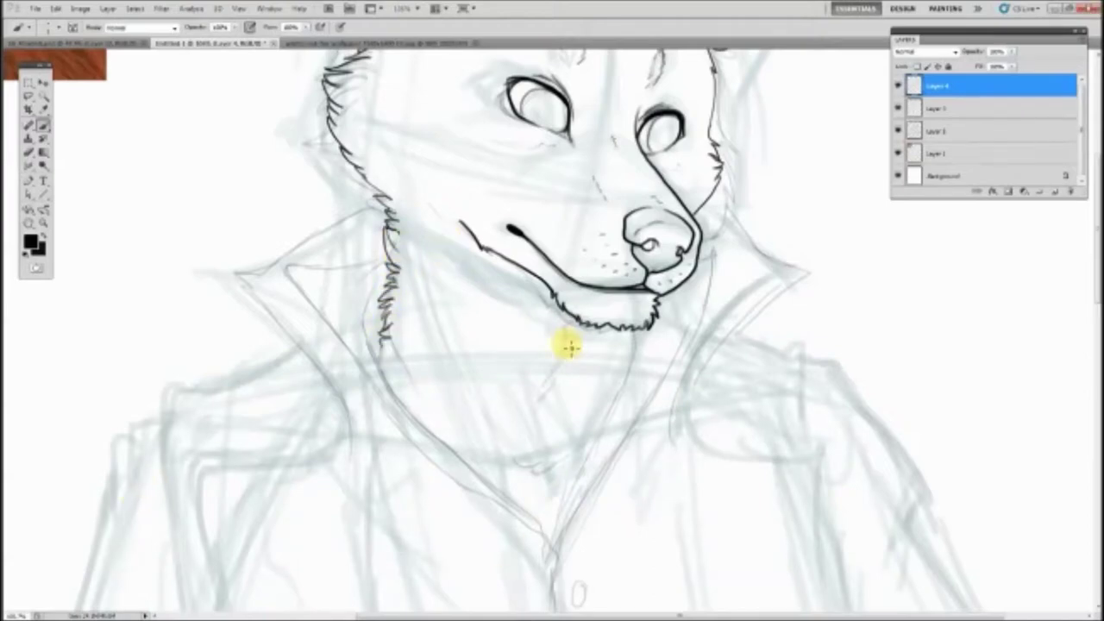
drag(632, 327, 628, 369)
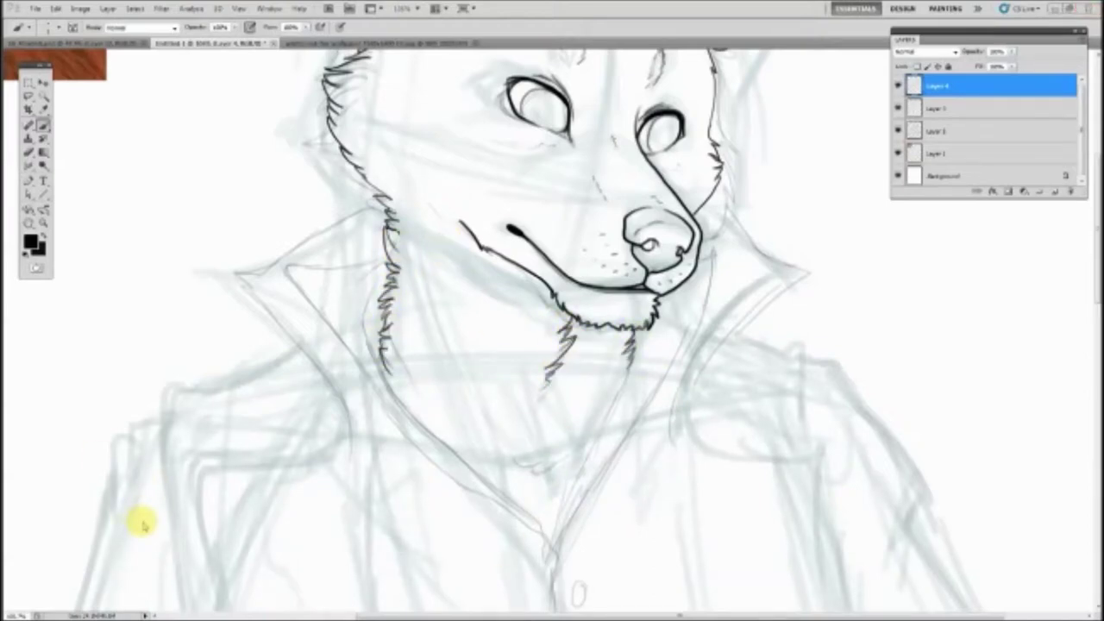
drag(369, 285, 552, 538)
drag(332, 326, 387, 264)
drag(554, 537, 629, 374)
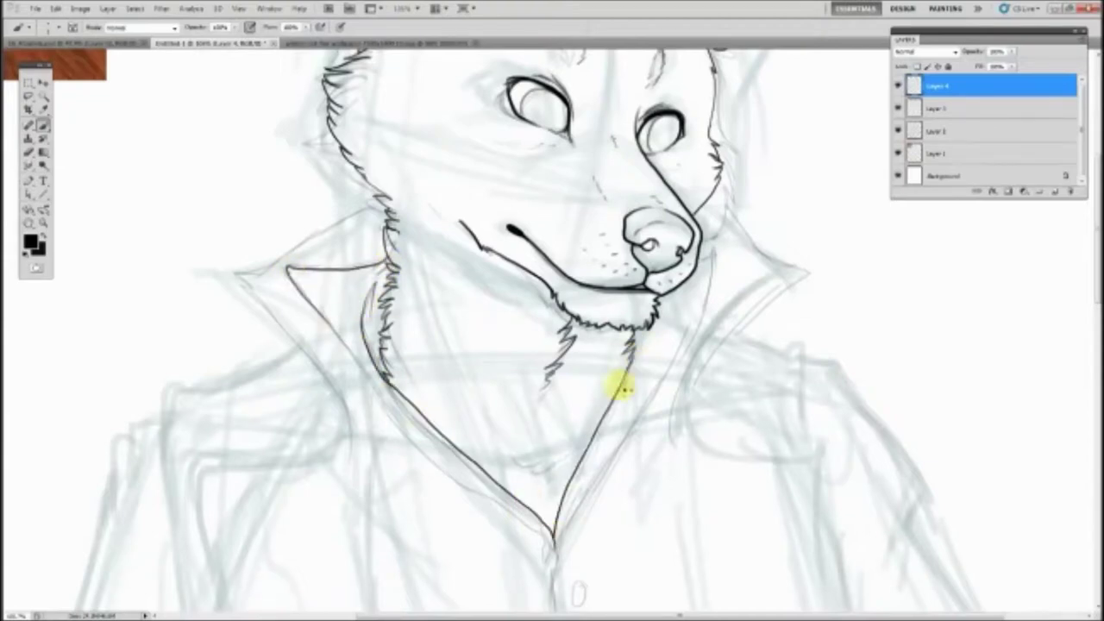
drag(713, 248, 620, 410)
drag(489, 454, 565, 450)
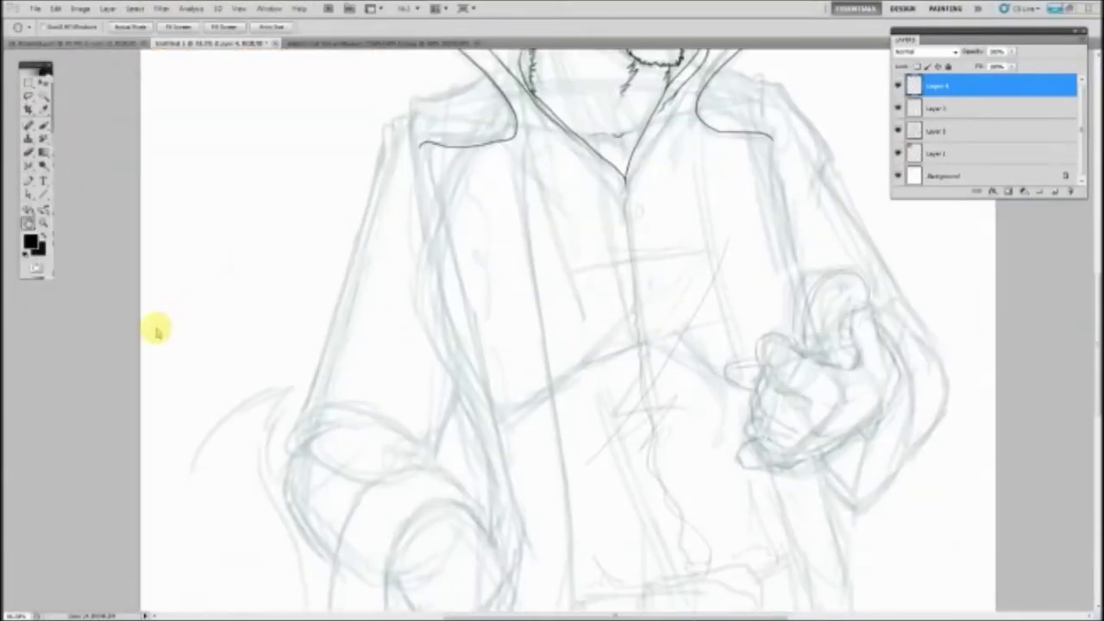
Ink the long jacket front lines and the sleeve outline
drag(527, 97, 571, 585)
mouse_move(419, 143)
mouse_down()
mouse_move(534, 564)
mouse_move(536, 276)
mouse_up()
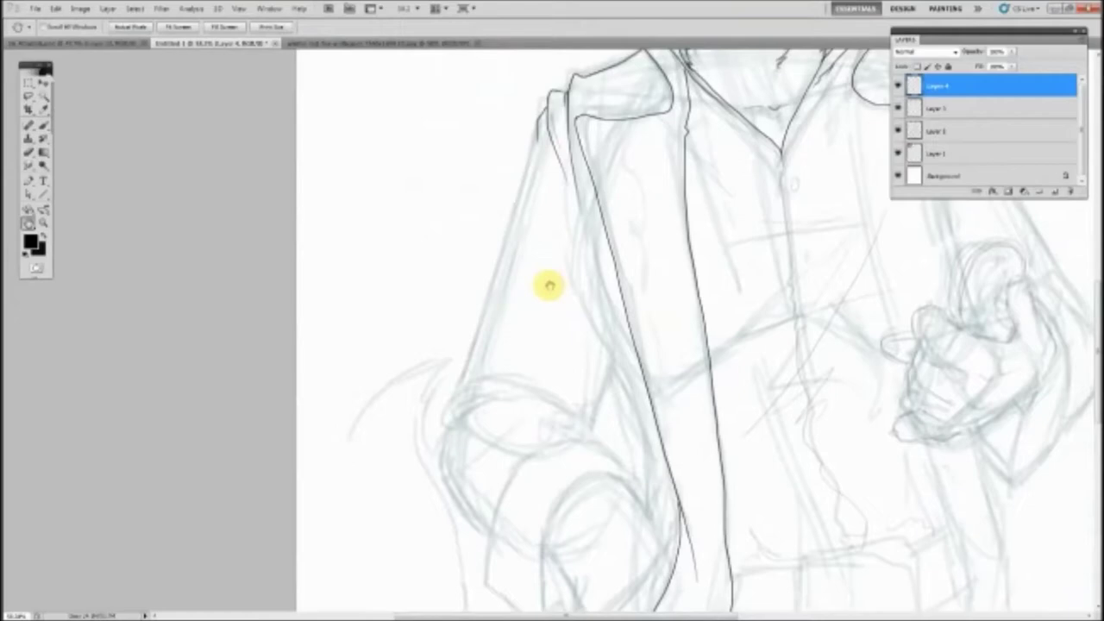
drag(571, 206, 607, 315)
drag(540, 138, 449, 381)
mouse_move(614, 369)
mouse_down()
mouse_move(438, 419)
mouse_move(448, 526)
mouse_up()
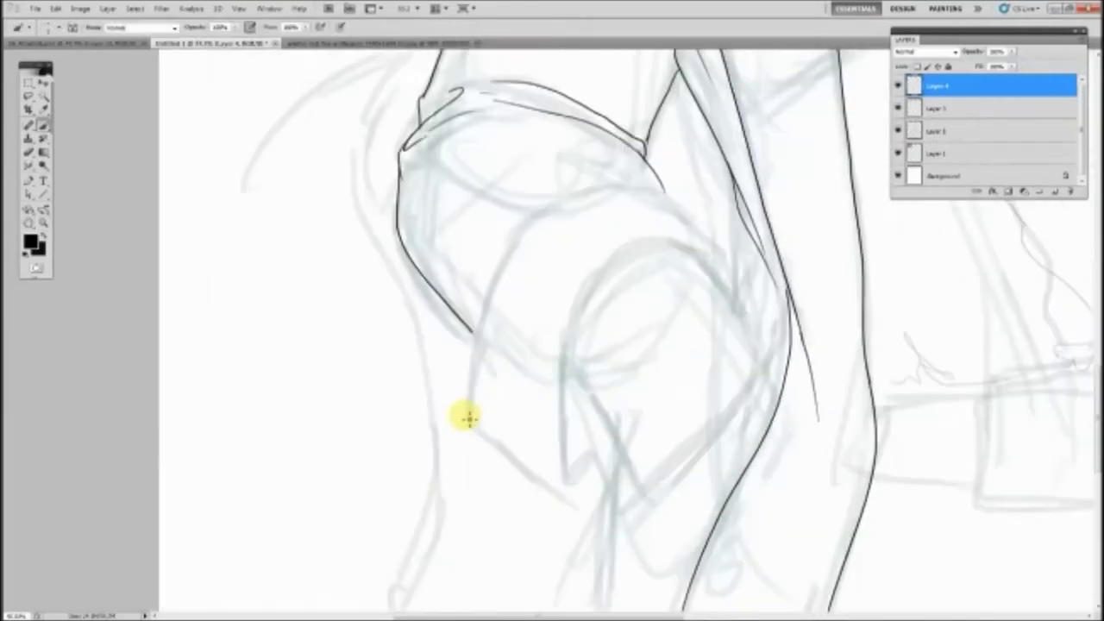
Ink the cuff's double arcs and the folds beside it
mouse_move(574, 414)
mouse_down()
mouse_move(719, 267)
mouse_move(577, 409)
mouse_up()
mouse_move(715, 263)
mouse_down()
mouse_move(492, 279)
mouse_move(559, 493)
mouse_move(582, 374)
mouse_up()
drag(638, 490, 720, 345)
mouse_move(802, 298)
mouse_down()
mouse_move(759, 352)
mouse_move(681, 535)
mouse_up()
drag(768, 207, 757, 276)
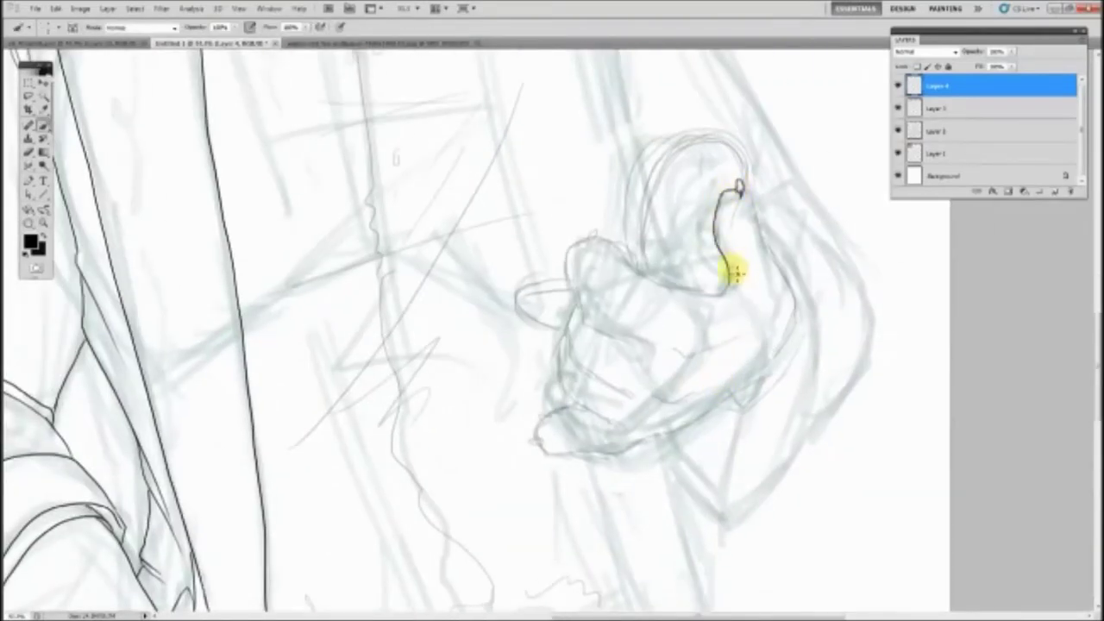
Ink the raised finger, fingers, thumb and folded sleeve around the gripping hand
drag(762, 232, 789, 298)
drag(733, 288, 673, 292)
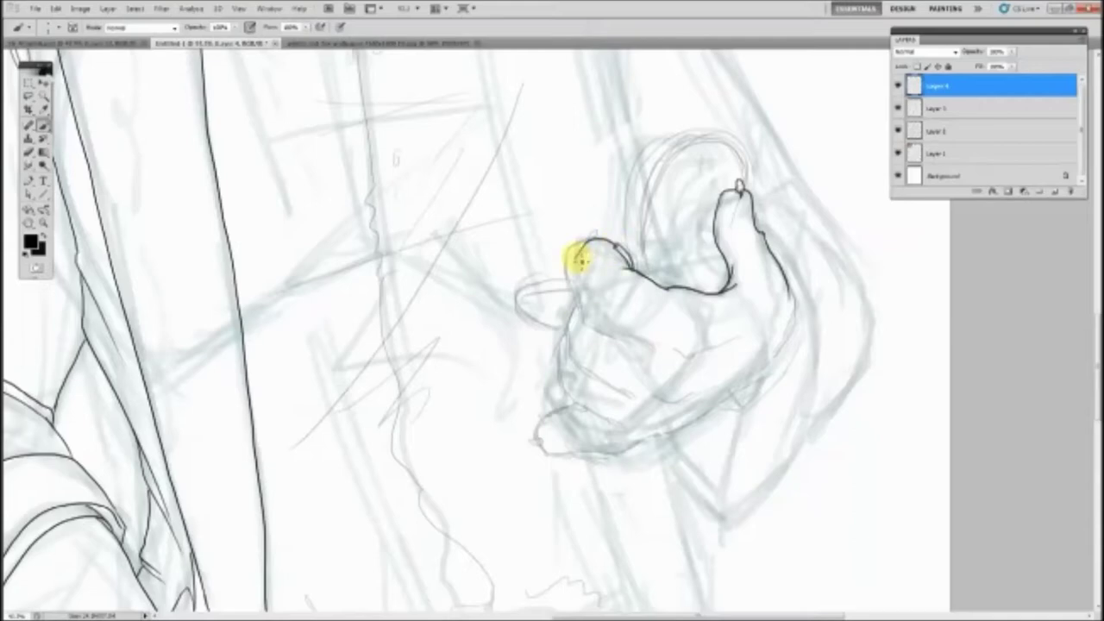
drag(586, 326, 665, 394)
mouse_move(569, 403)
mouse_down()
mouse_move(540, 446)
mouse_move(655, 435)
mouse_up()
mouse_move(776, 289)
mouse_down()
mouse_move(788, 323)
mouse_move(724, 528)
mouse_up()
drag(705, 428, 776, 370)
mouse_move(802, 328)
mouse_down()
mouse_move(771, 247)
mouse_move(720, 530)
mouse_up()
drag(716, 483, 739, 510)
mouse_move(638, 255)
mouse_down()
mouse_move(736, 198)
mouse_move(764, 166)
mouse_up()
key(ctrl+z)
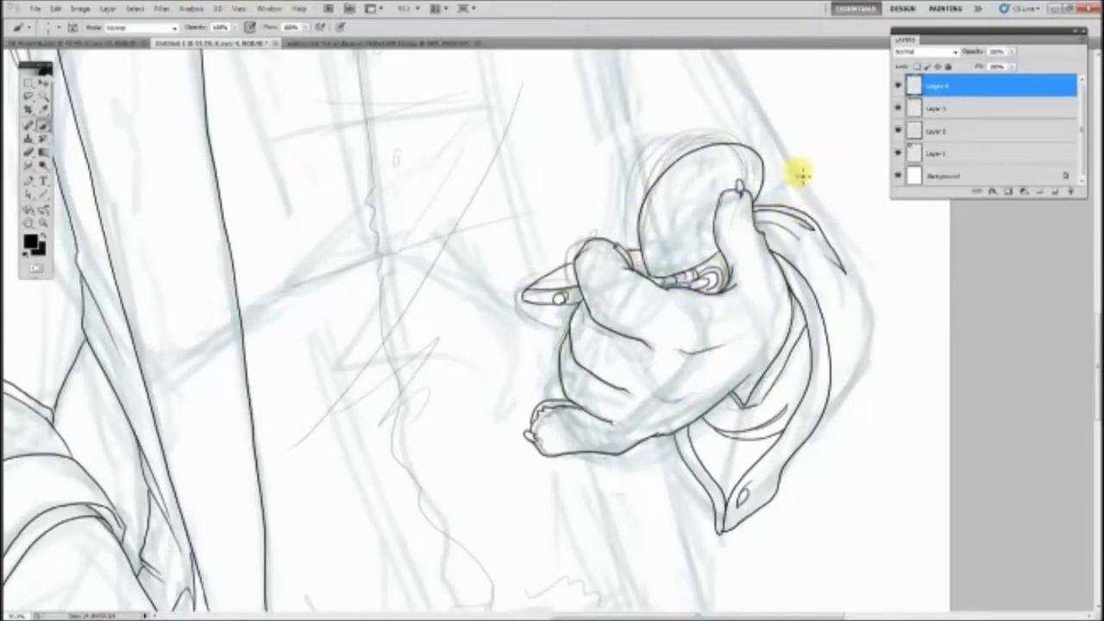
Zoom out to the upper body and ink coat lines from collar and shoulder to the hand
key(z)
alt+click(845, 462)
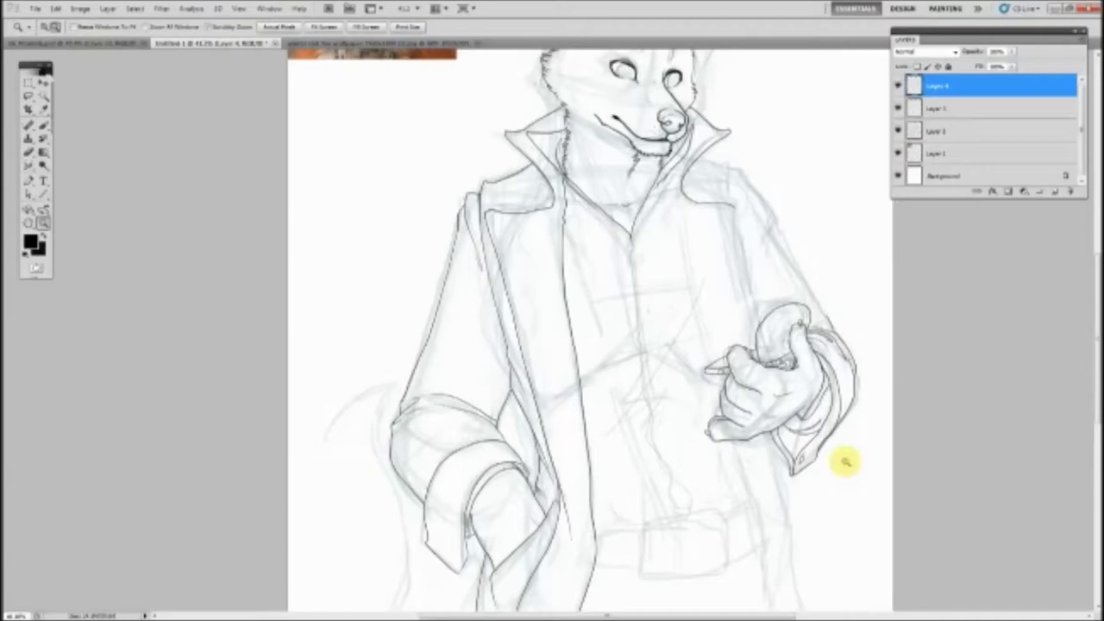
key(b)
drag(671, 169, 718, 395)
drag(733, 208, 735, 356)
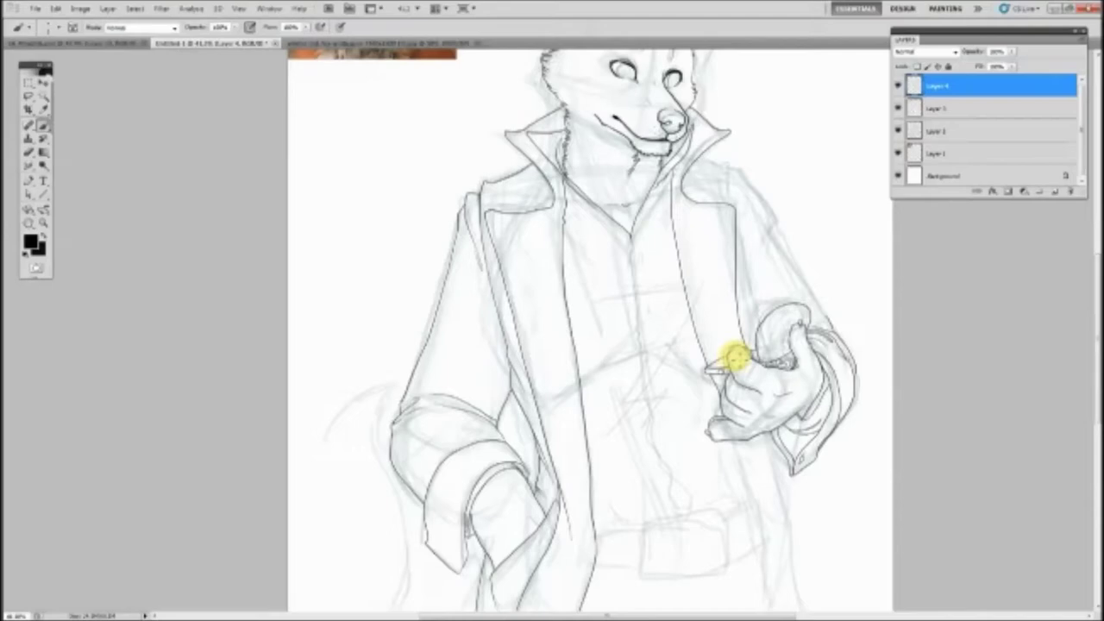
scroll(1078, 350, down, 5)
scroll(767, 319, up, 6)
drag(733, 186, 830, 352)
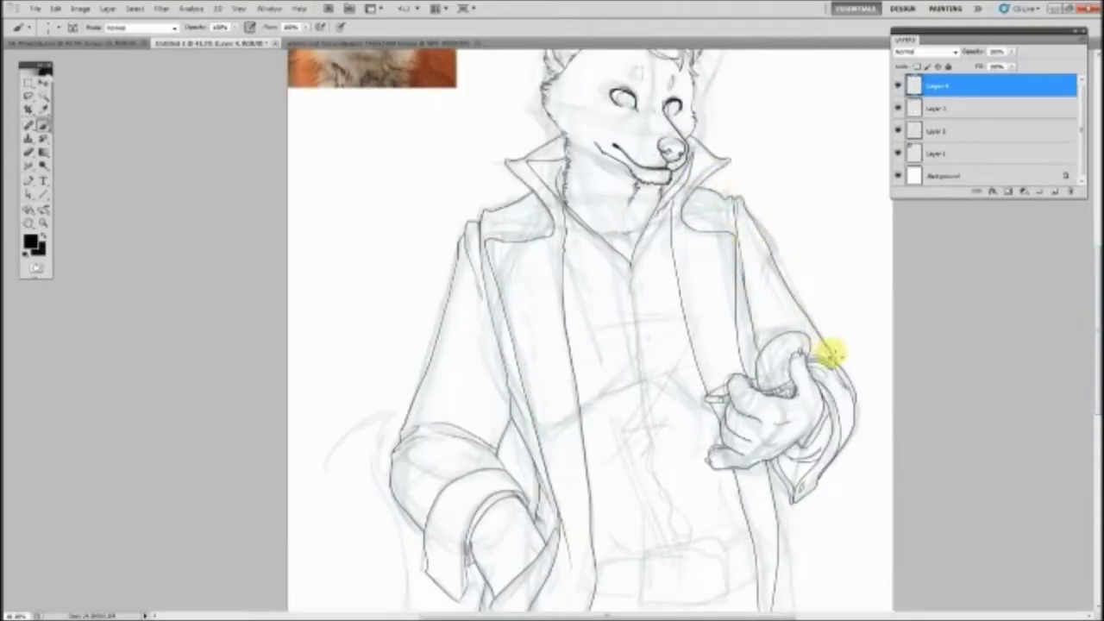
scroll(825, 345, down, 5)
mouse_move(713, 302)
mouse_down()
mouse_move(662, 315)
mouse_move(616, 352)
mouse_move(647, 350)
mouse_up()
Ink the belt and the trouser lines and folds below it, then fit the drawing on screen
drag(599, 399, 687, 431)
drag(675, 355, 695, 431)
drag(690, 429, 740, 416)
drag(647, 366, 715, 377)
drag(638, 388, 759, 384)
scroll(670, 284, up, 5)
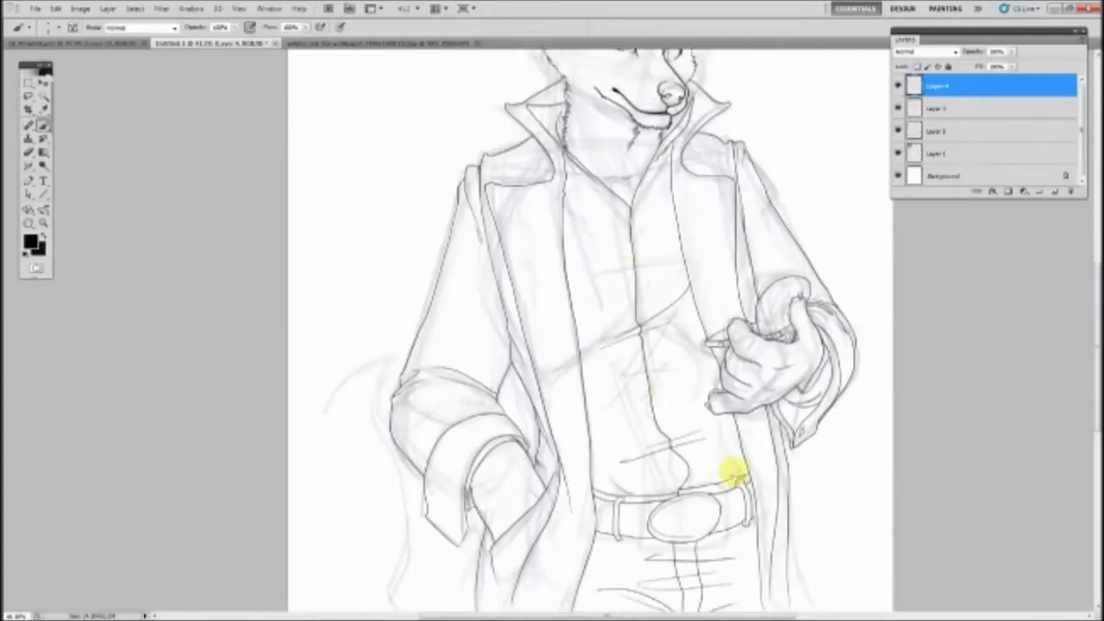
key(z)
key(ctrl+0)
key(b)
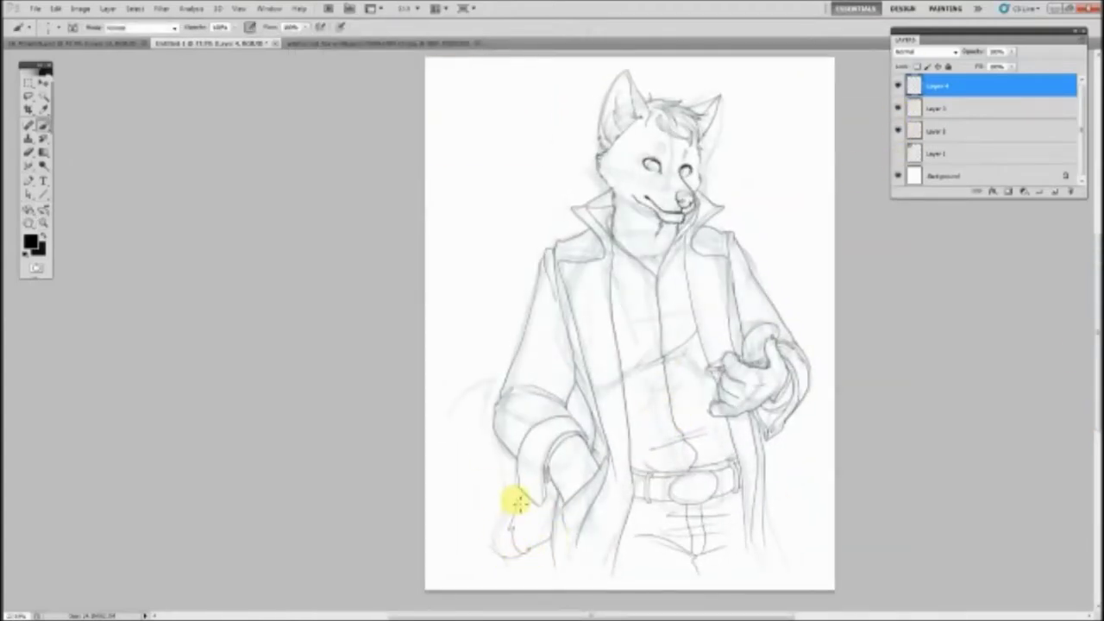
Ink the first button circles on the coat front, zooming between the collar and the whole drawing
scroll(634, 296, up, 3)
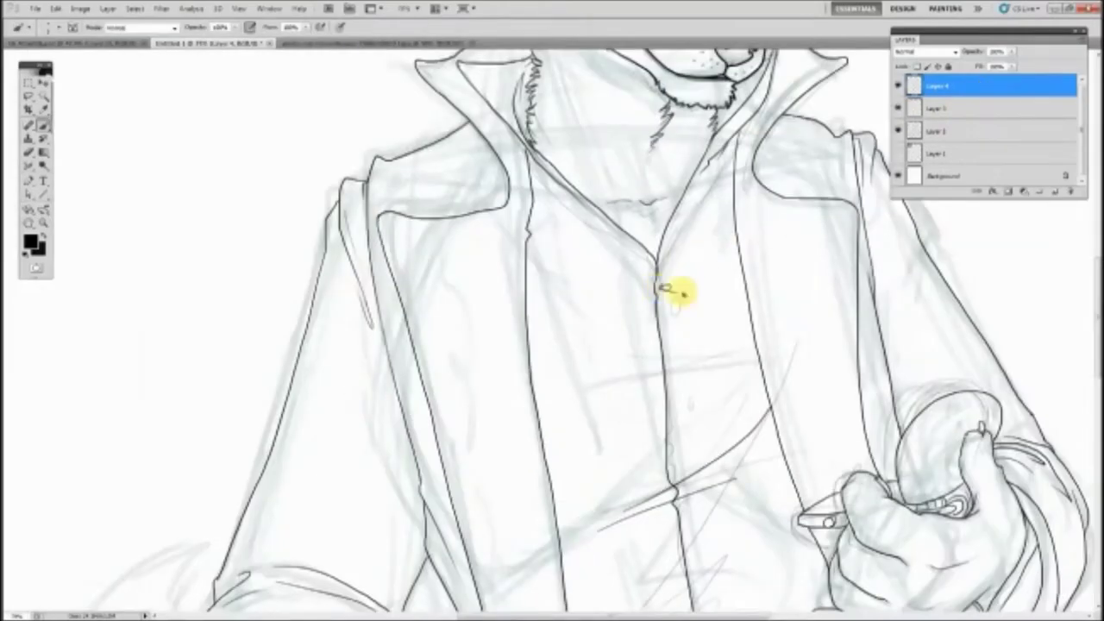
scroll(677, 371, down, 5)
key(ctrl+plus)
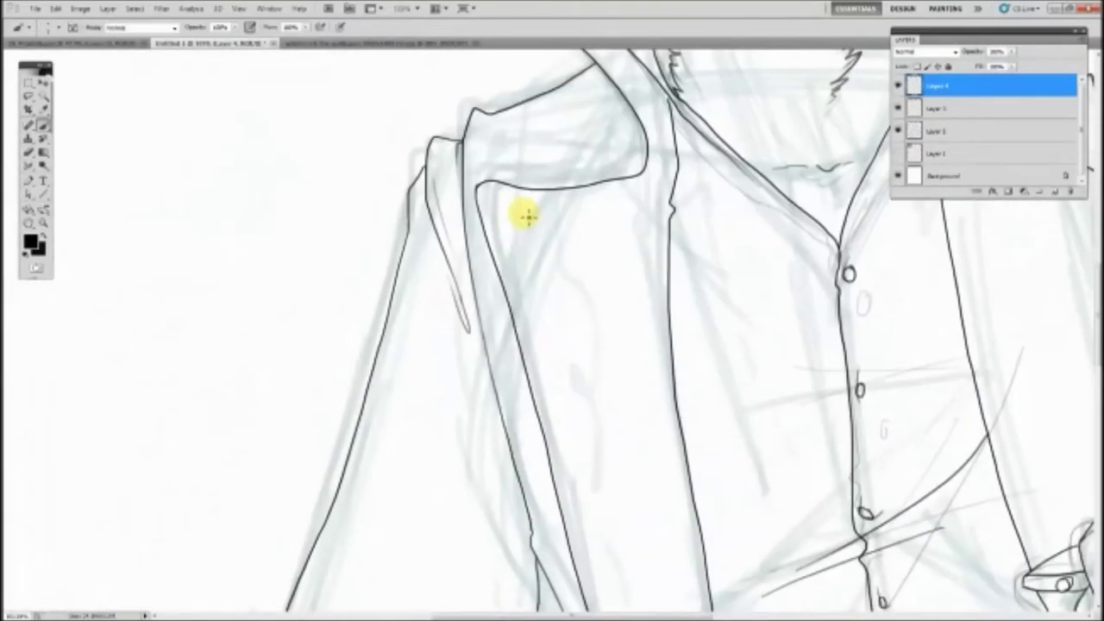
scroll(595, 414, down, 3)
key(ctrl+minus)
key(z)
key(ctrl+0)
click(621, 432)
drag(552, 327, 542, 289)
Ink more buttons down the other coat front and the shirt placket near the belt
key(ctrl+minus)
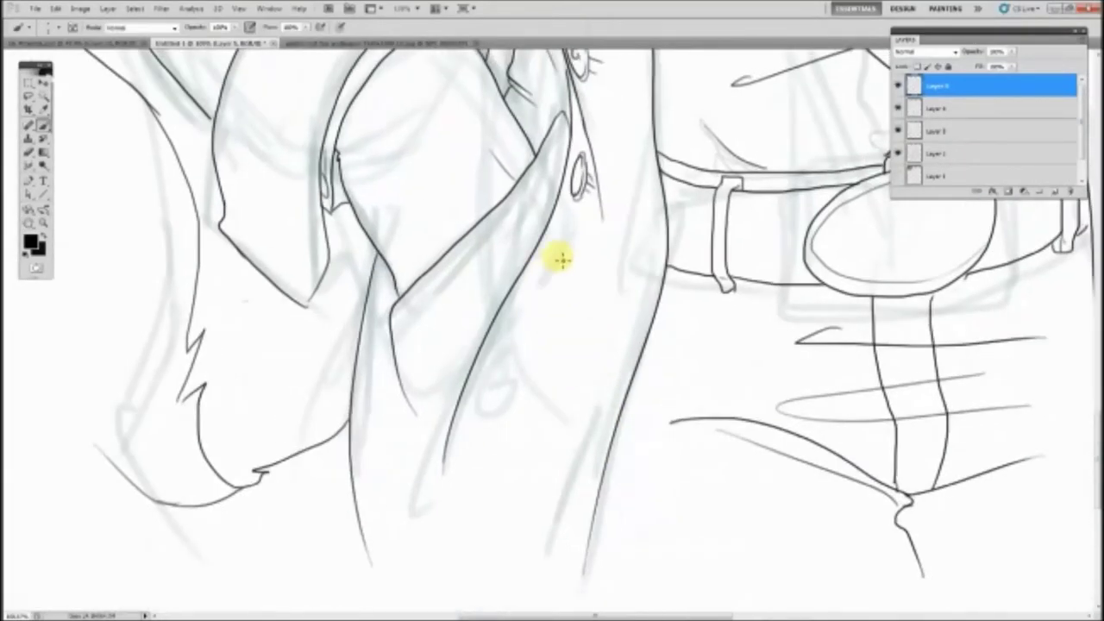
scroll(715, 313, up, 3)
key(ctrl+plus)
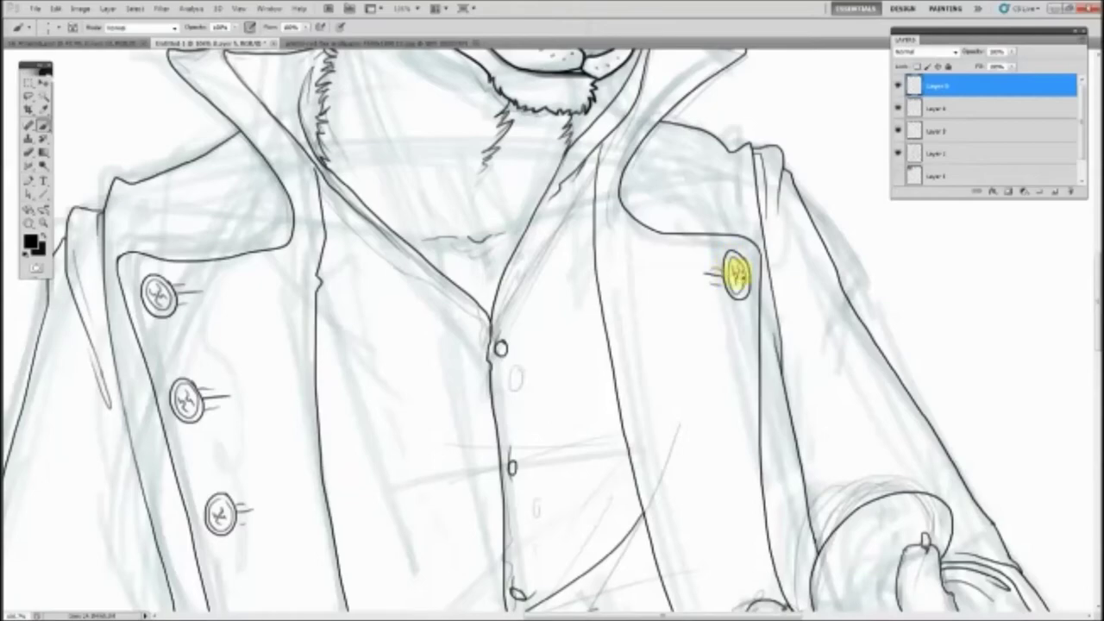
scroll(735, 274, down, 2)
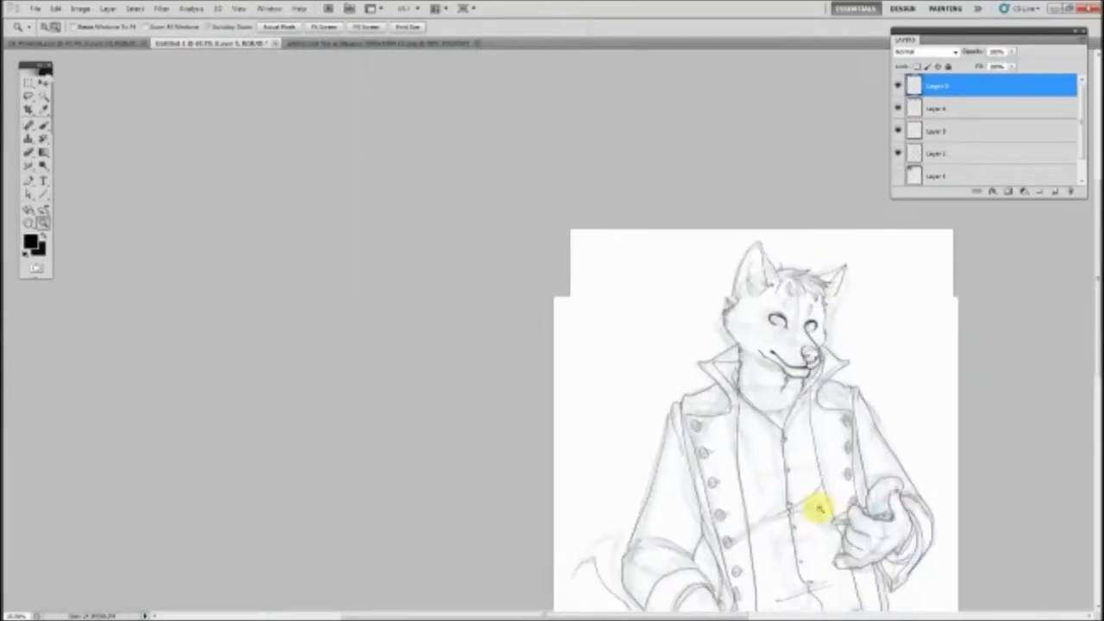
drag(810, 500, 813, 439)
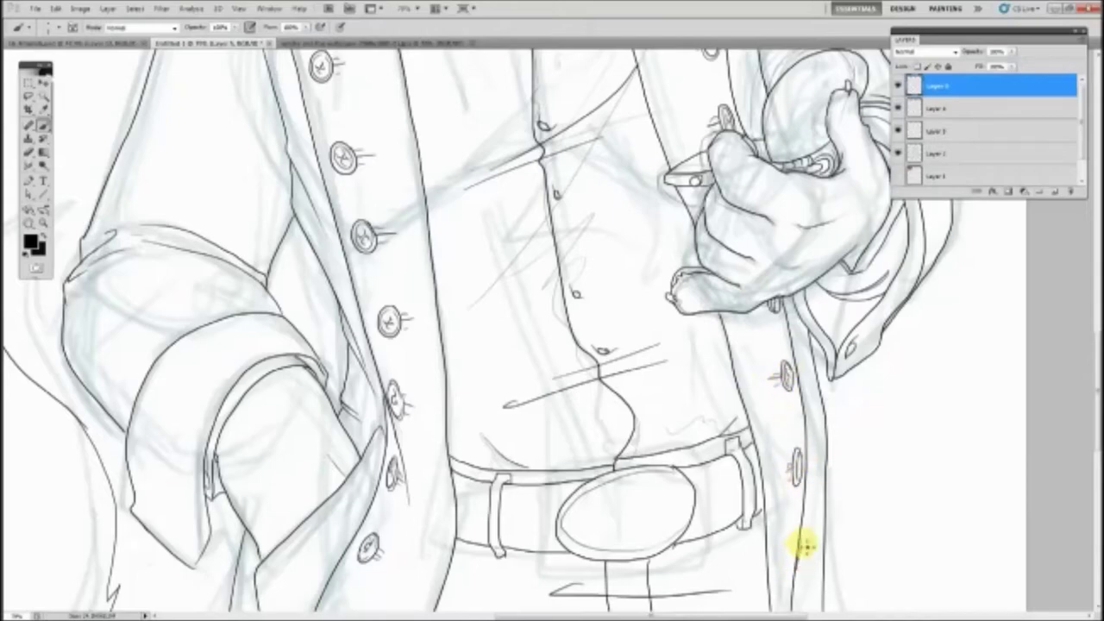
scroll(798, 557, down, 5)
scroll(764, 160, up, 5)
Select the bottom layer and switch to the Brush to colour the coat
scroll(583, 370, down, 4)
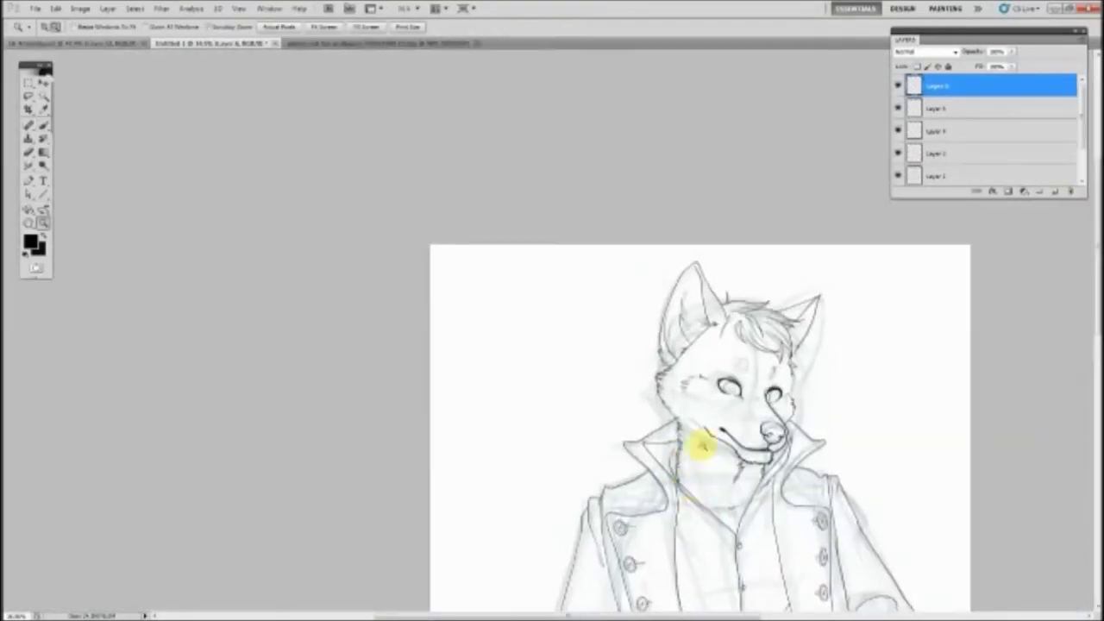
click(1047, 176)
key(b)
scroll(663, 345, down, 5)
Paint flat dark grey over both coat halves on the bottom layer
drag(663, 239, 677, 566)
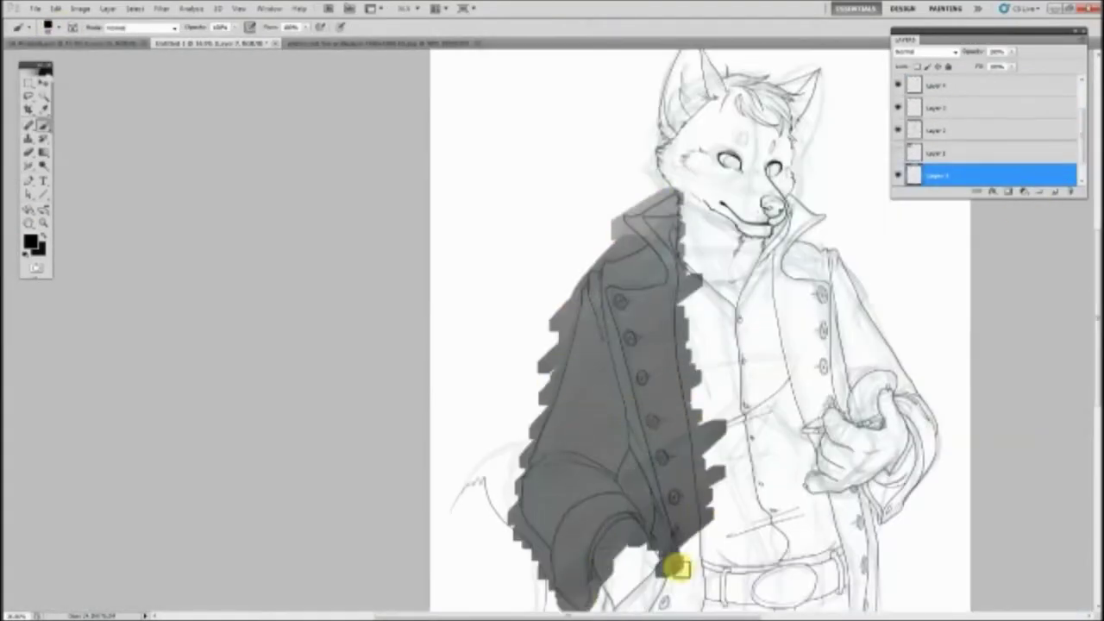
scroll(677, 566, down, 3)
scroll(665, 320, up, 3)
drag(779, 116, 863, 595)
Clear the grey off the shirt, collar and hands with Magic Wand selections, then deselect
key(alt+period)
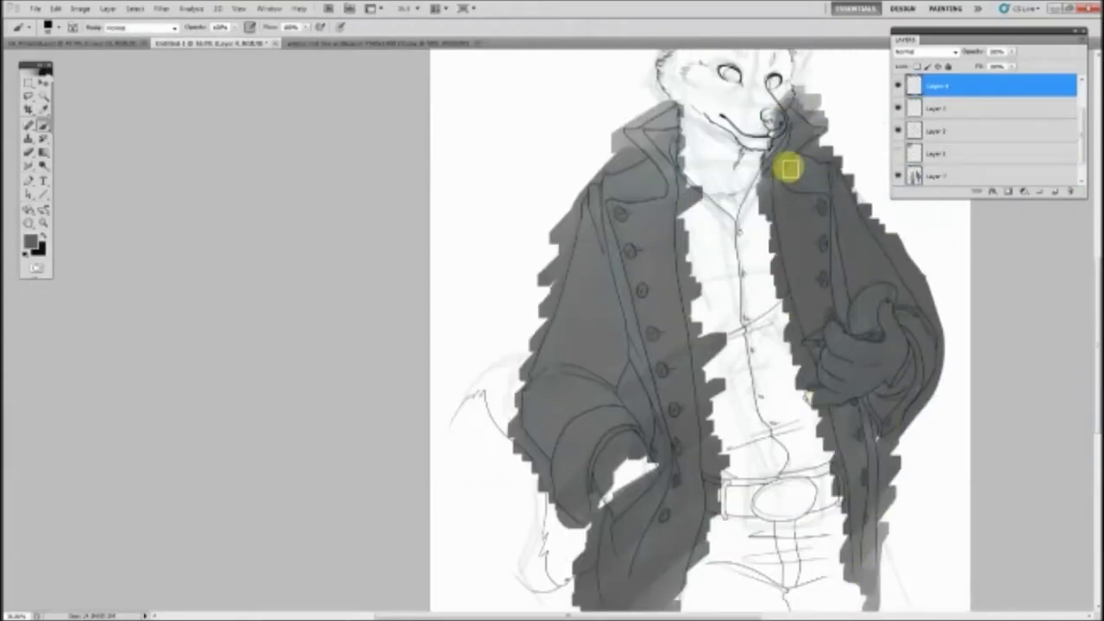
key(w)
click(875, 328)
shift+click(769, 124)
shift+click(715, 291)
key(Delete)
key(ctrl+d)
key(b)
scroll(639, 345, down, 5)
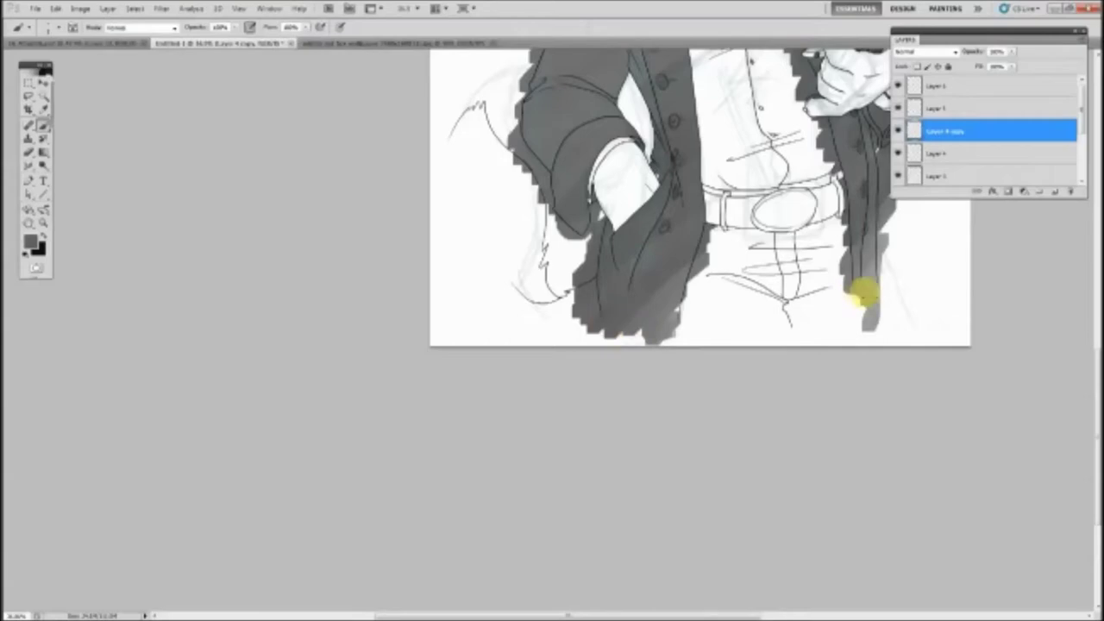
Reselect the shirt area with the Magic Wand and prepare to expand the selection
click(575, 185)
key(ctrl+0)
scroll(383, 500, up, 5)
key(ctrl+0)
scroll(367, 345, up, 5)
key(ctrl+0)
key(w)
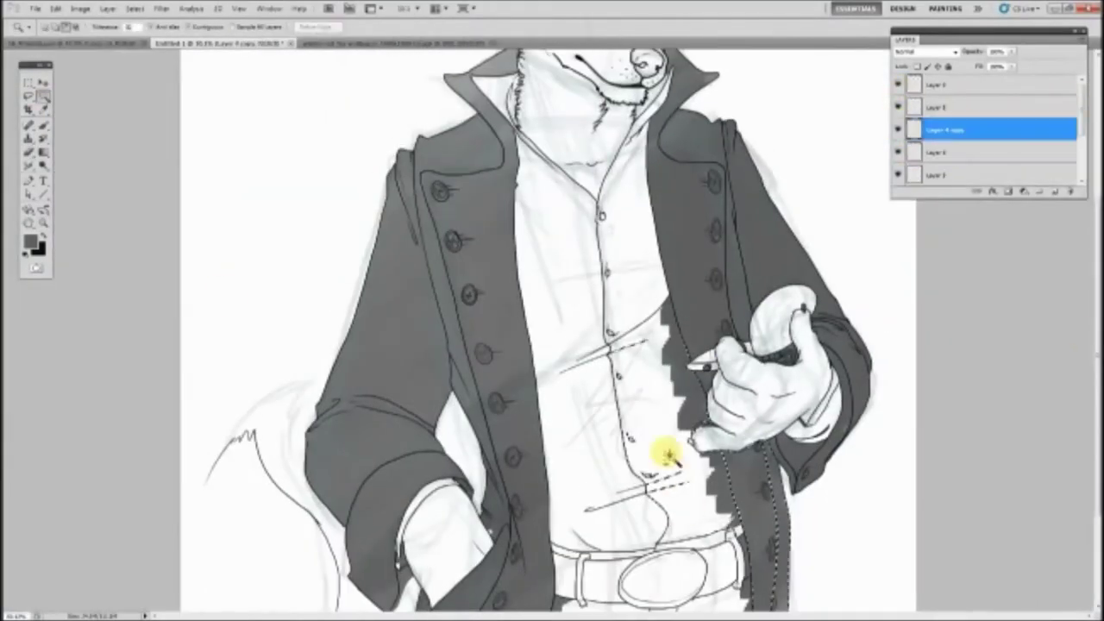
On Layer 4, paint more grey shading on the coat and shade the fox's nose dark grey
key(ctrl+d)
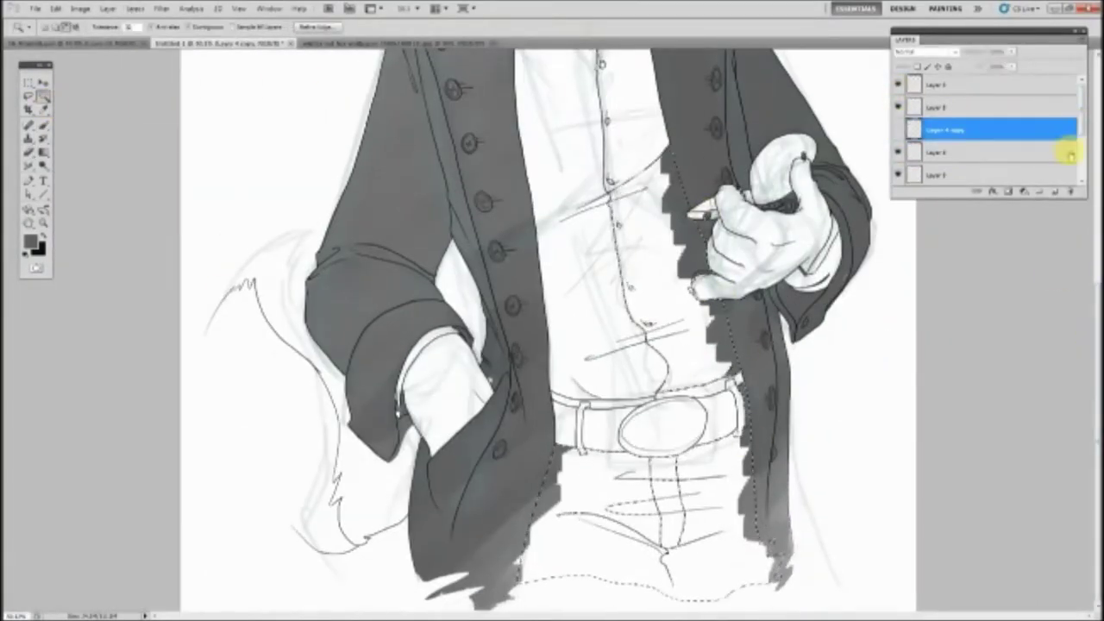
click(1064, 152)
key(b)
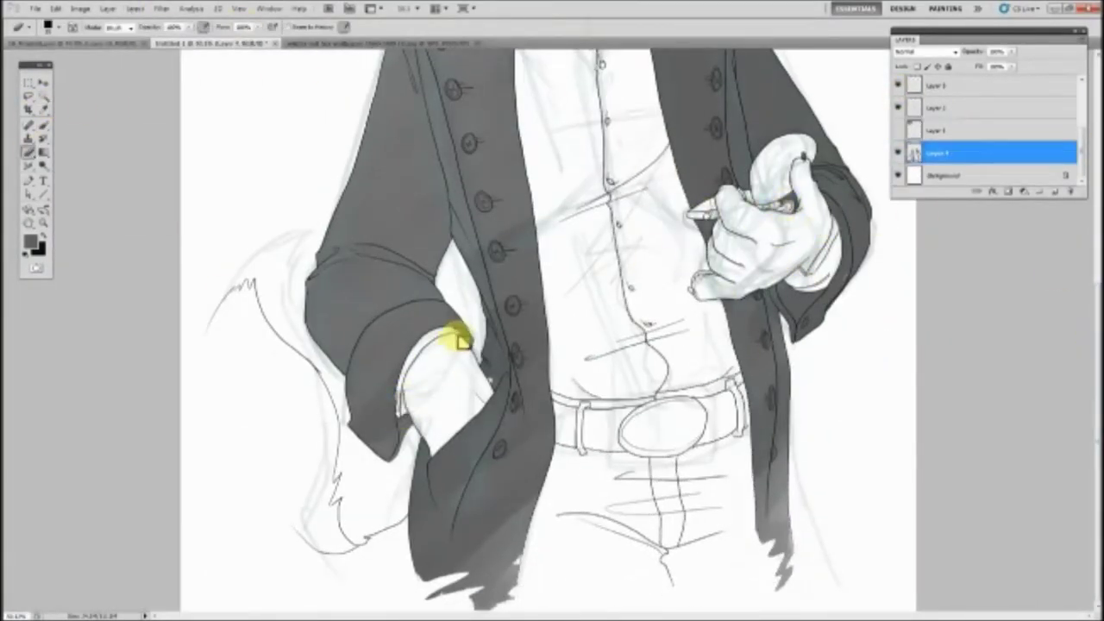
key(b)
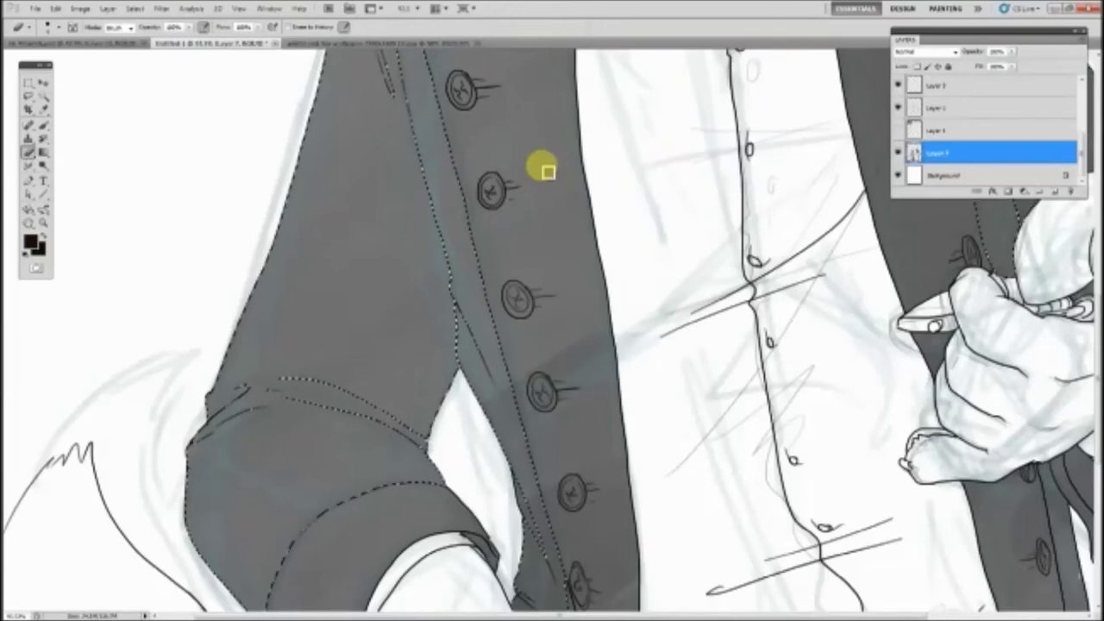
drag(360, 393, 370, 293)
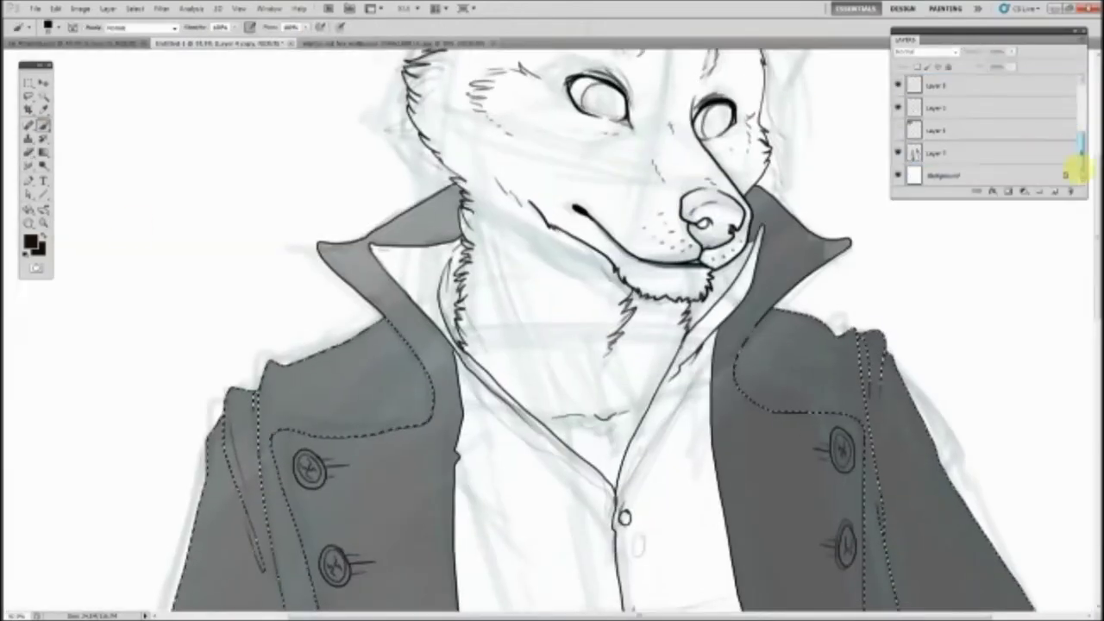
drag(695, 207, 731, 215)
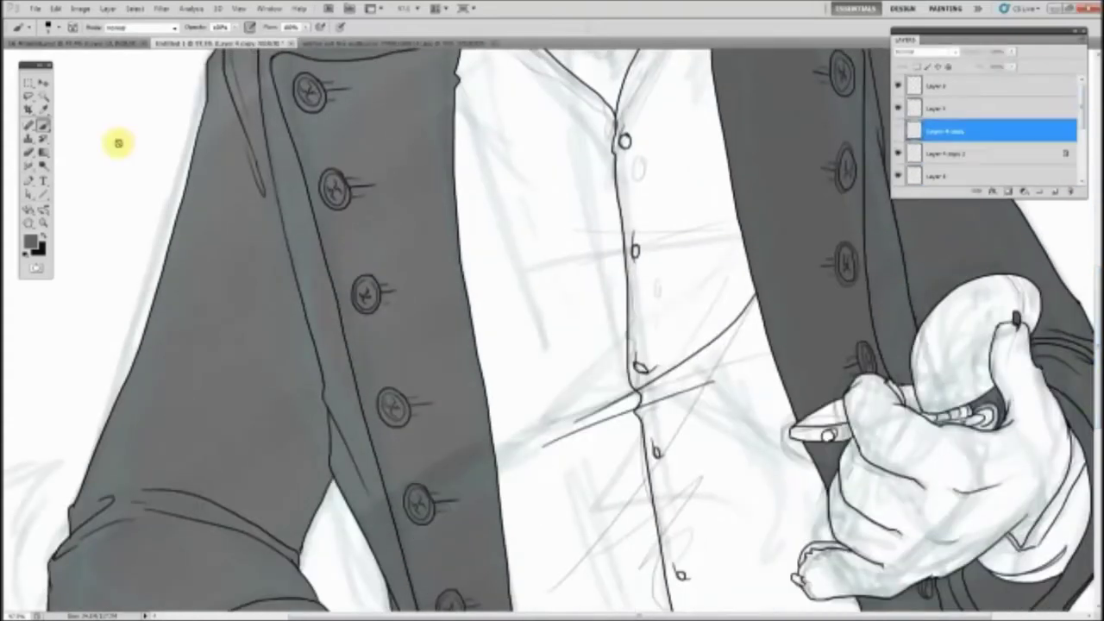
Fill the four left coat buttons and a right-flap button light grey
click(309, 89)
click(336, 188)
click(365, 293)
click(392, 404)
click(845, 162)
scroll(897, 341, down, 3)
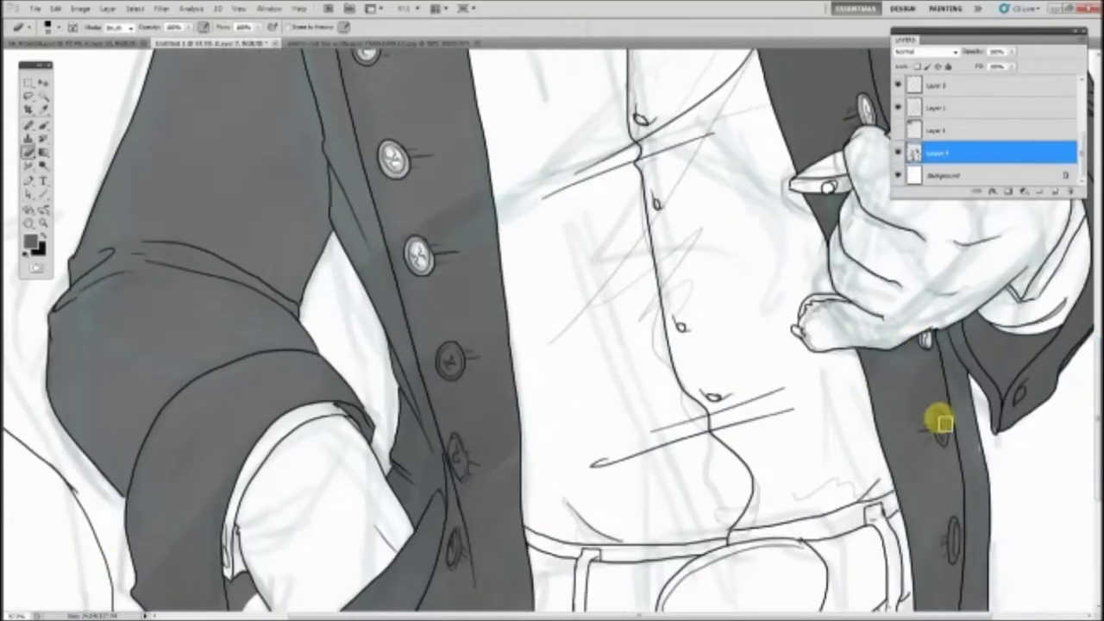
scroll(937, 423, down, 3)
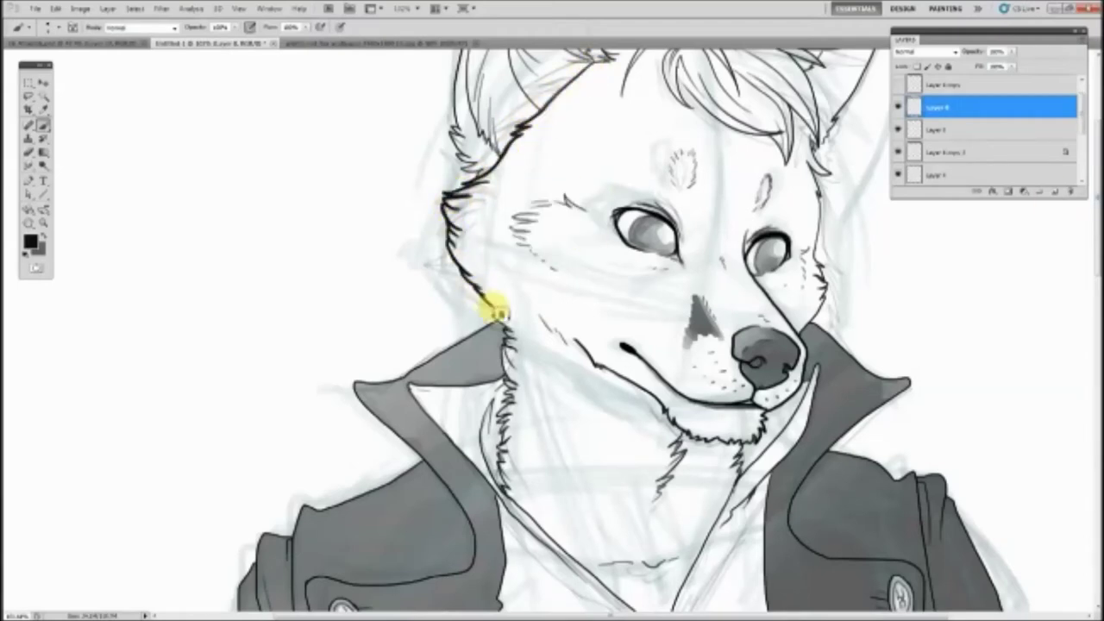
Ink bold outlines along the head's left side, chin fur, neck fur, left ear and hair strand
drag(355, 380, 500, 324)
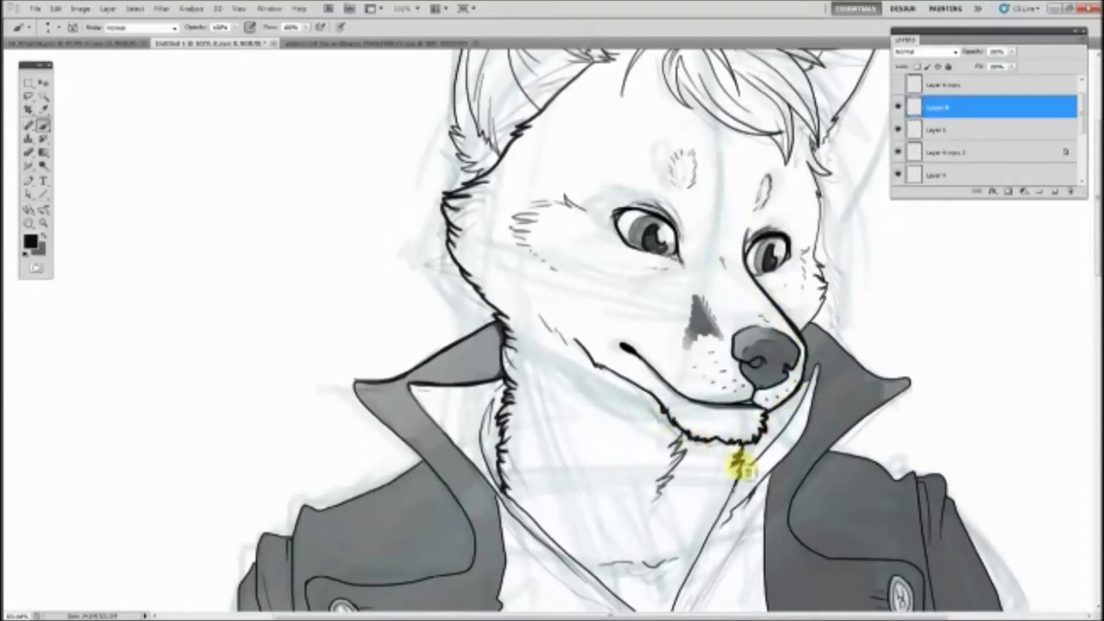
drag(737, 465, 703, 561)
drag(900, 399, 789, 547)
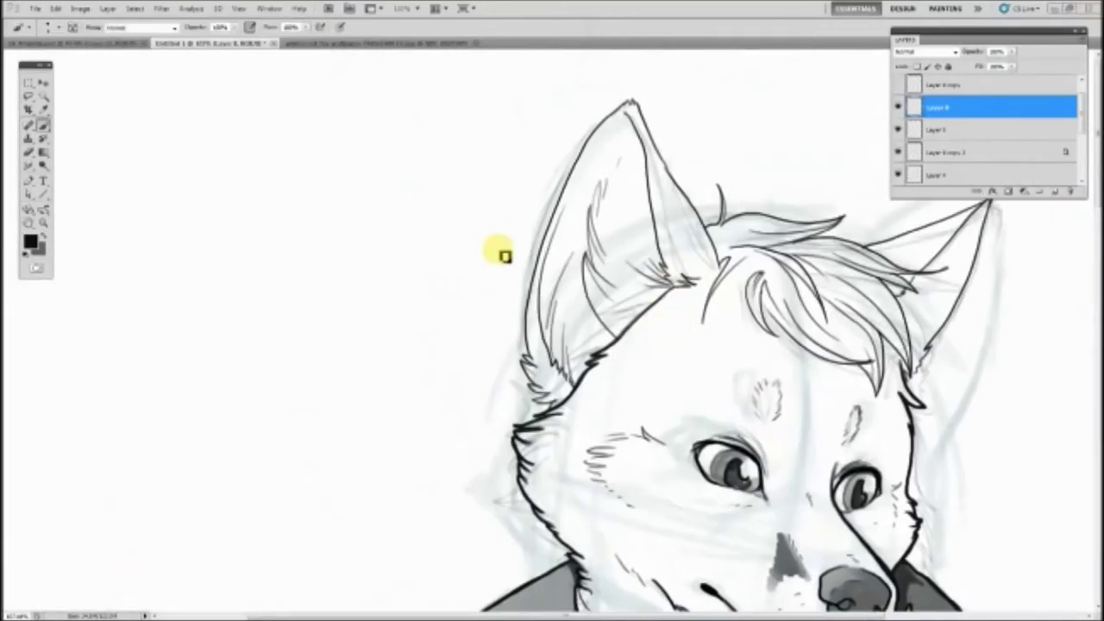
mouse_move(629, 99)
mouse_down()
mouse_move(529, 364)
mouse_move(719, 252)
mouse_up()
drag(851, 257, 949, 270)
Bring the right ear into view and ink a line along it
drag(888, 289, 151, 561)
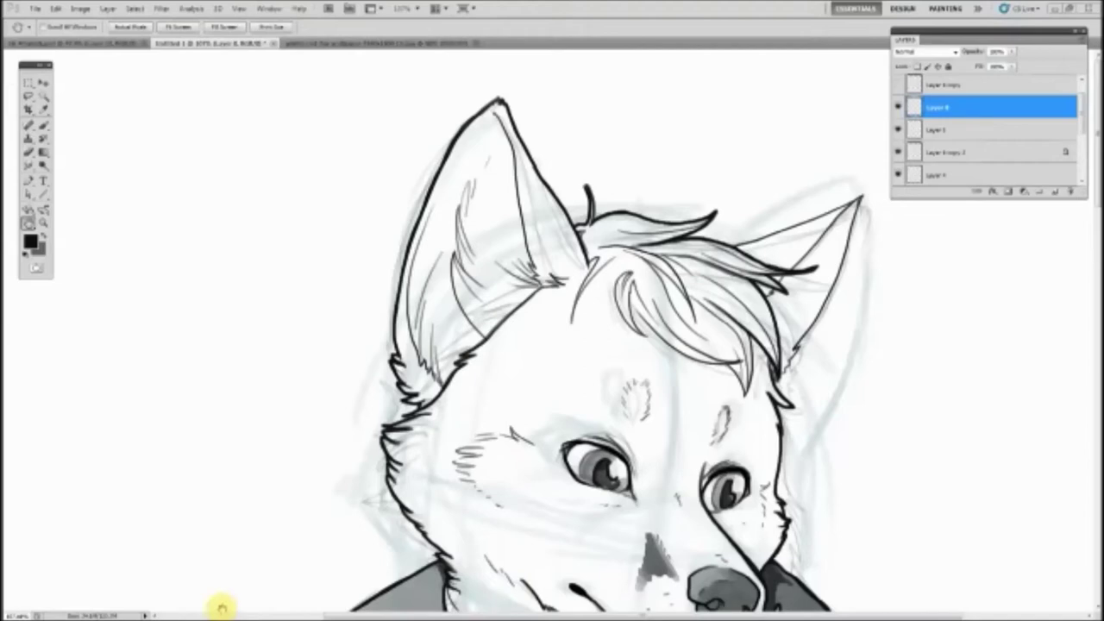
key(b)
drag(857, 192, 779, 353)
key(ctrl+0)
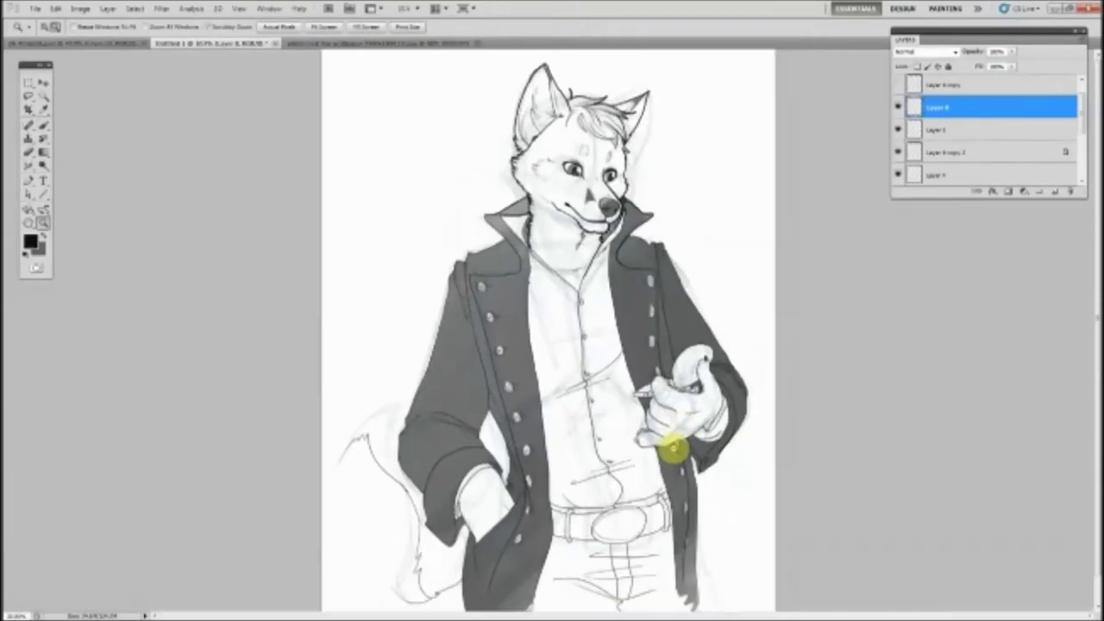
Ink the top and left outlines of the fox's hand holding the pen
key(ctrl+plus)
key(ctrl+plus)
key(b)
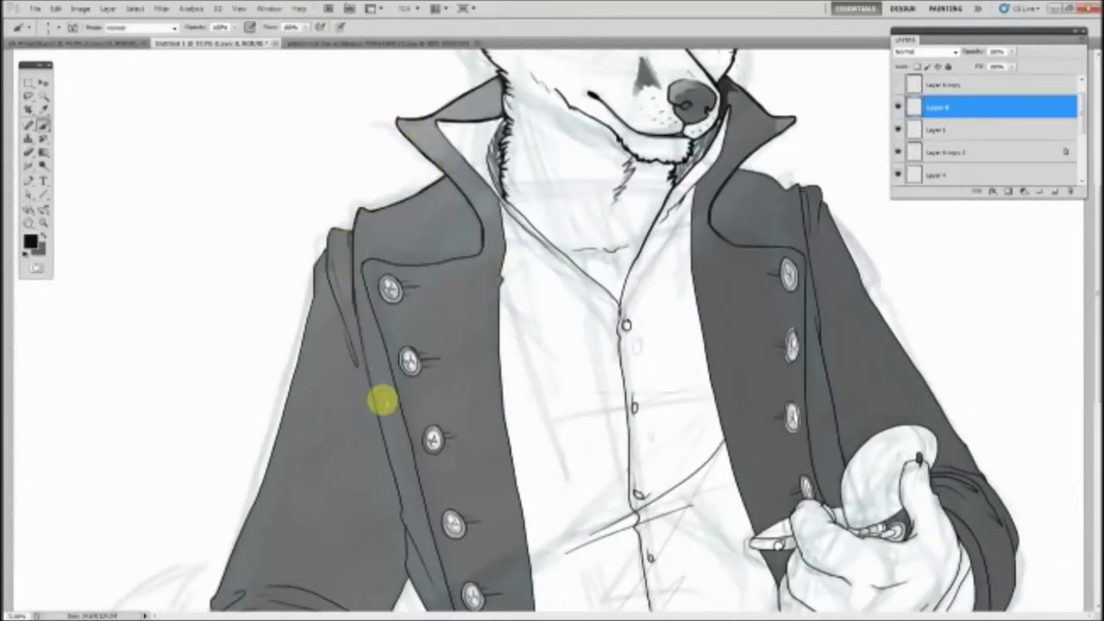
scroll(583, 195, down, 3)
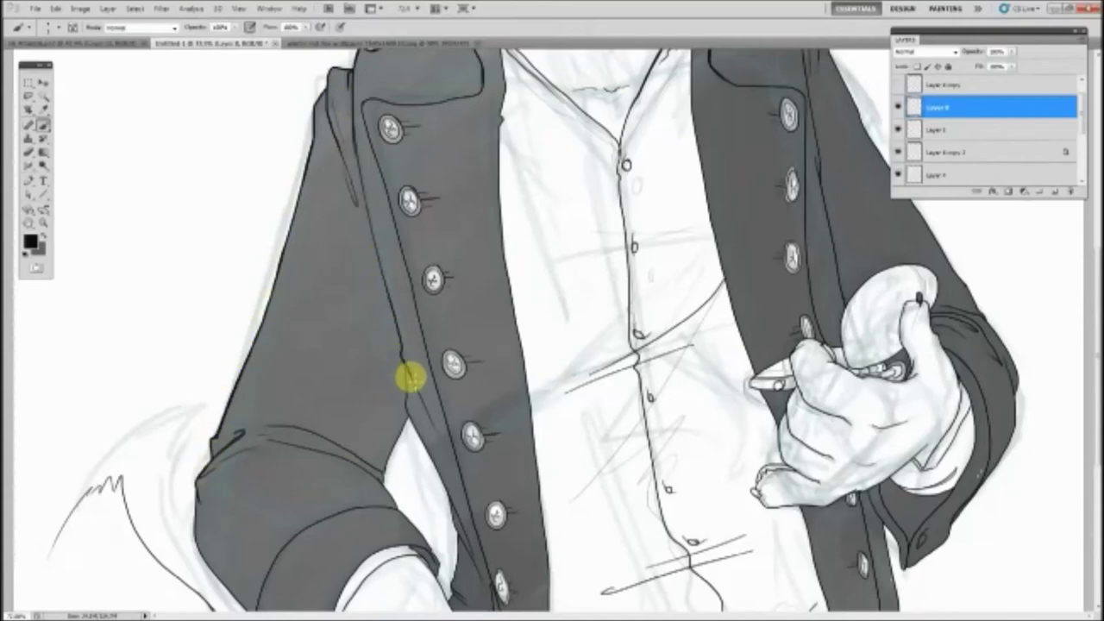
drag(402, 362, 406, 189)
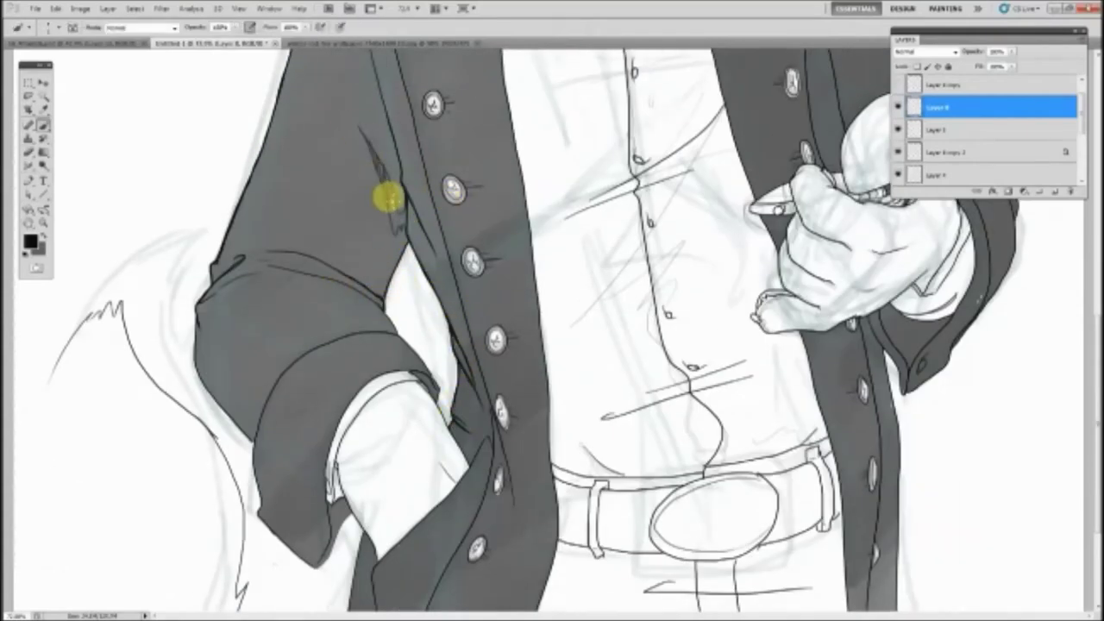
scroll(345, 336, down, 3)
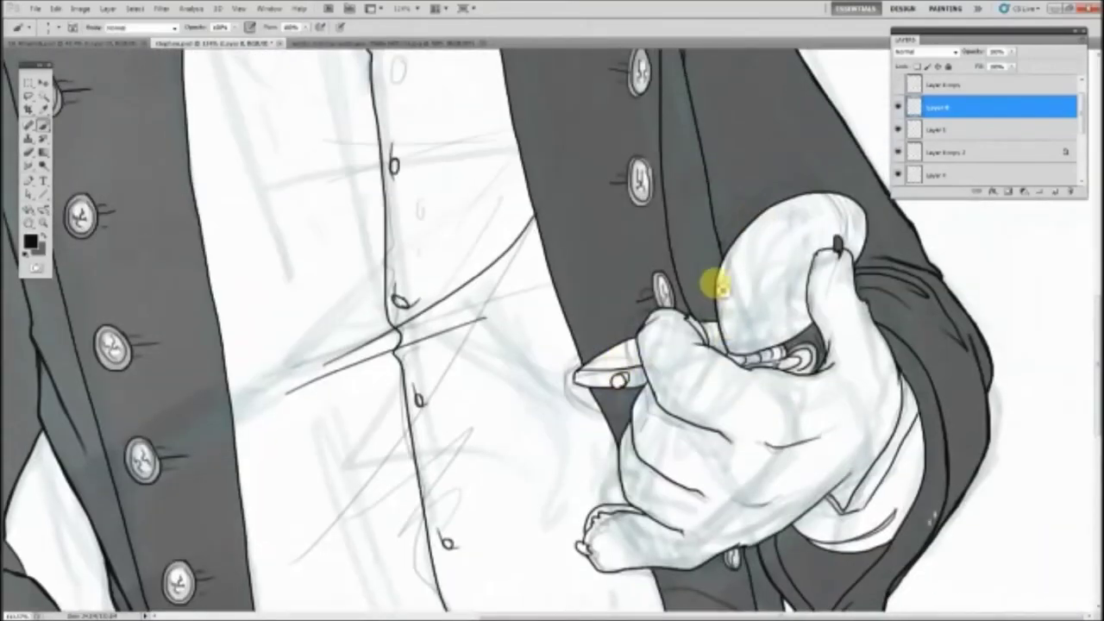
mouse_move(718, 285)
mouse_down()
mouse_move(833, 185)
mouse_move(860, 274)
mouse_up()
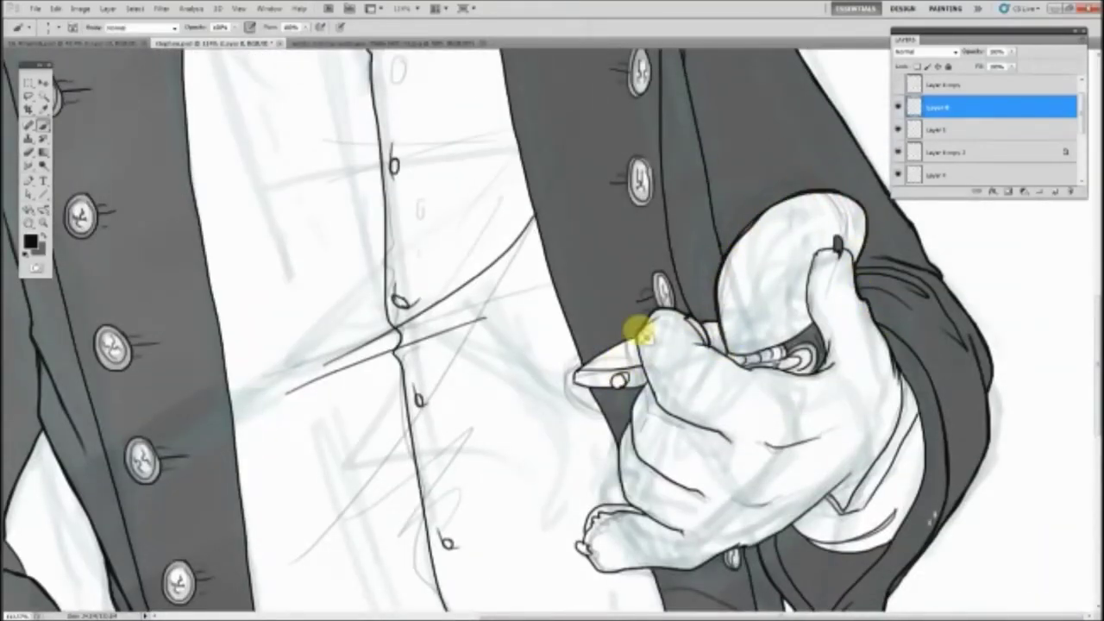
drag(648, 383, 594, 528)
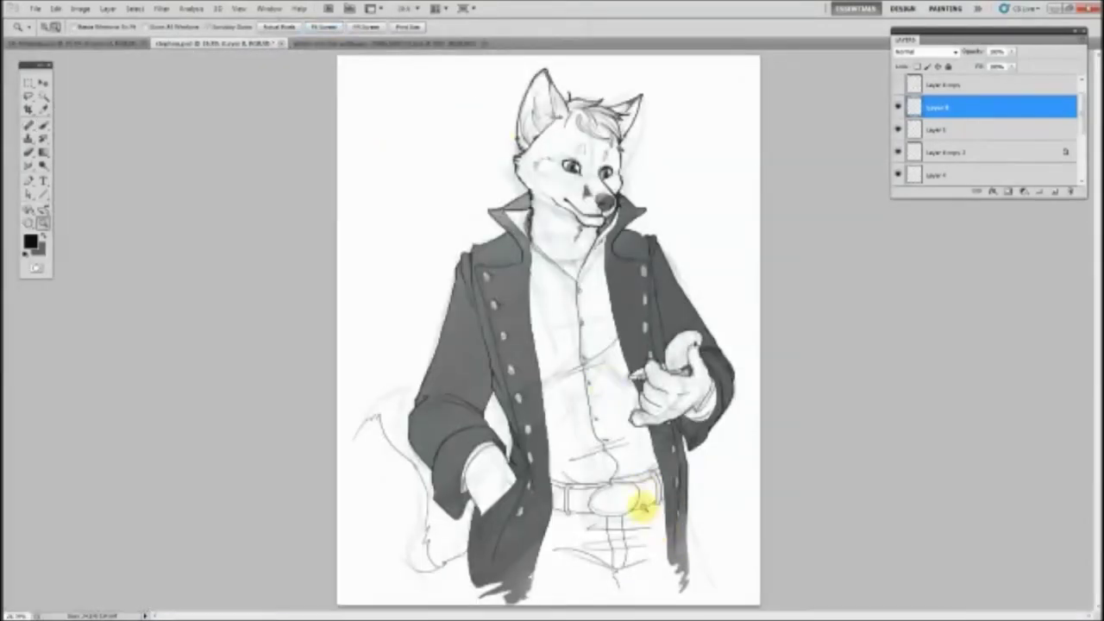
drag(772, 539, 755, 223)
key(ctrl+0)
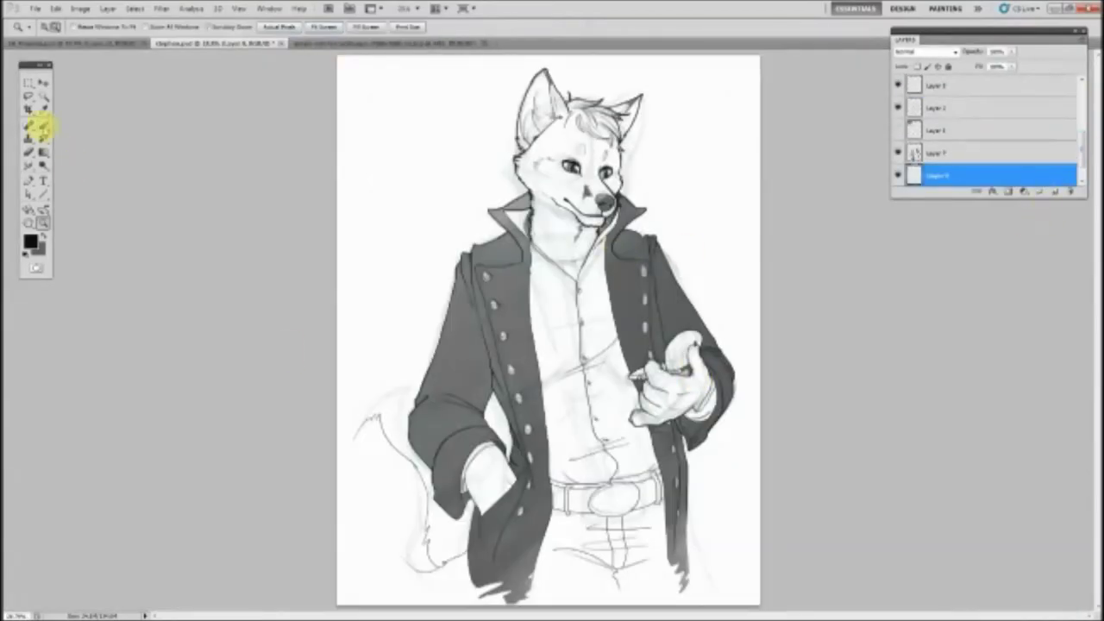
Erase the crosshatching off the fox's body and lower the hatching layer's opacity to 60%
drag(483, 449, 629, 276)
click(949, 175)
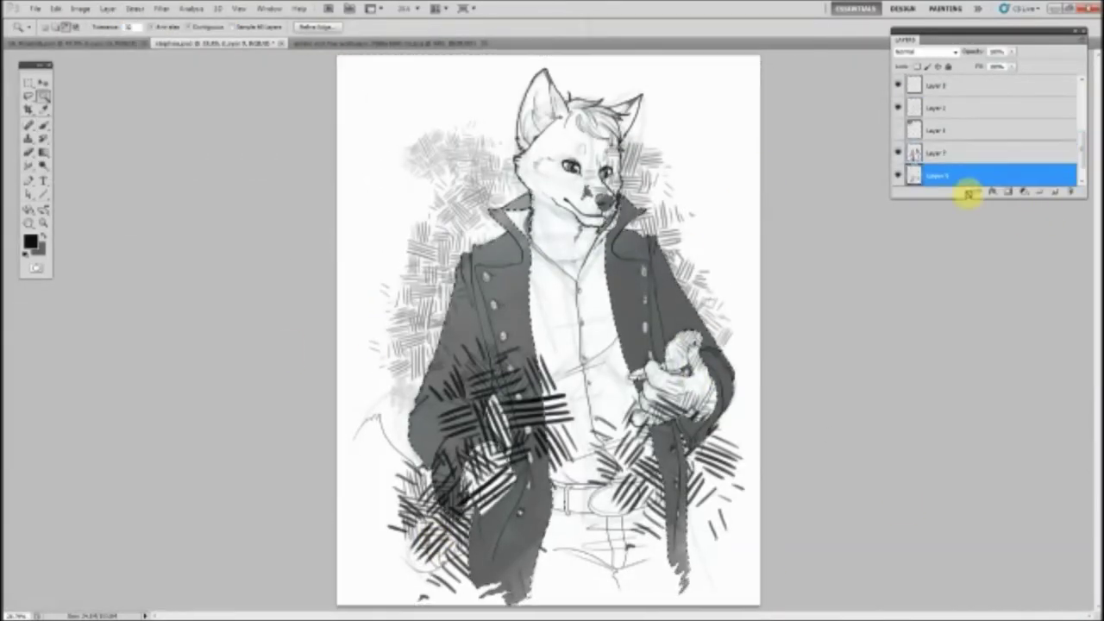
mouse_move(296, 337)
mouse_down()
mouse_move(494, 511)
mouse_move(406, 486)
mouse_move(572, 365)
mouse_move(740, 500)
mouse_move(621, 206)
mouse_move(424, 451)
mouse_move(532, 414)
mouse_up()
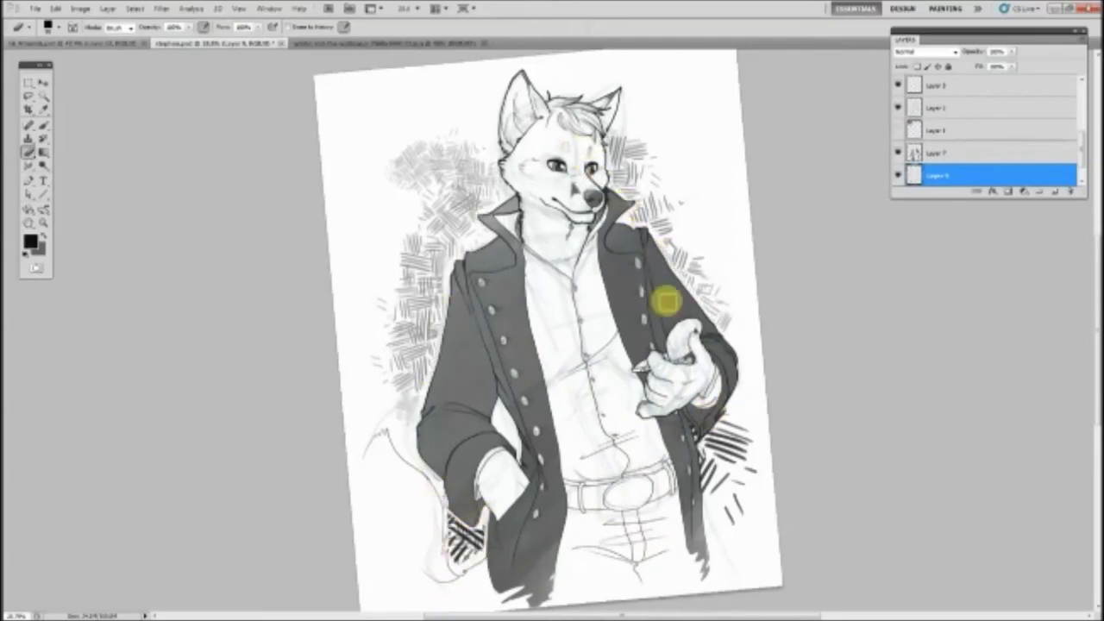
key(Escape)
key(6)
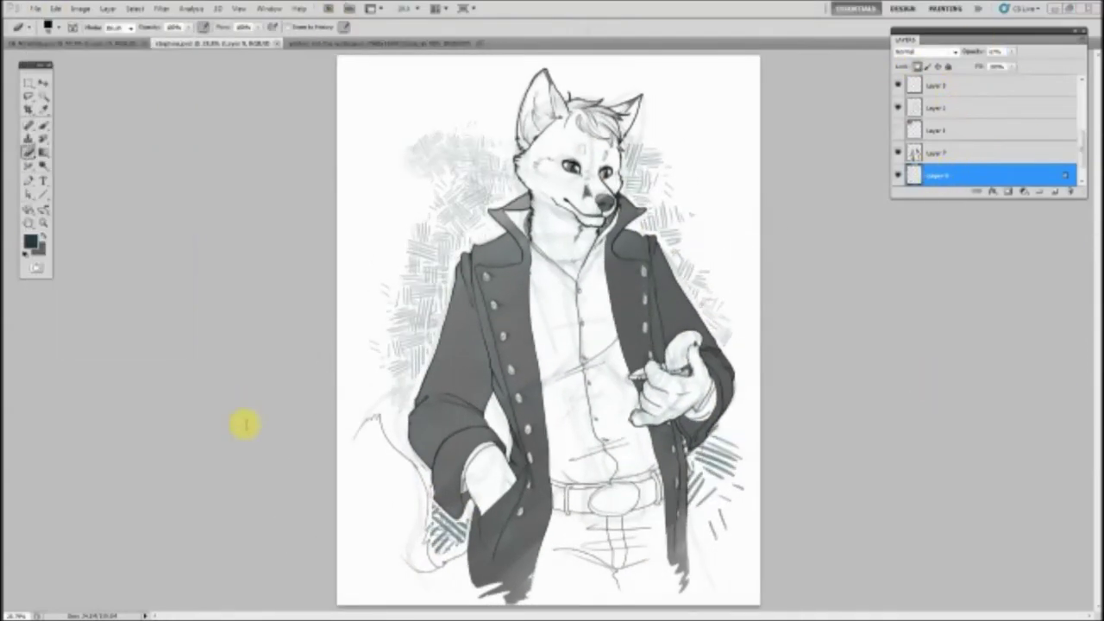
Add a Multiply layer, paint grey shading on the chest and belt, and open Gaussian Blur
key(ctrl+shift+alt+n)
key(b)
key(Escape)
mouse_move(577, 247)
mouse_down()
mouse_move(616, 480)
mouse_move(468, 443)
mouse_move(561, 512)
mouse_up()
click(162, 9)
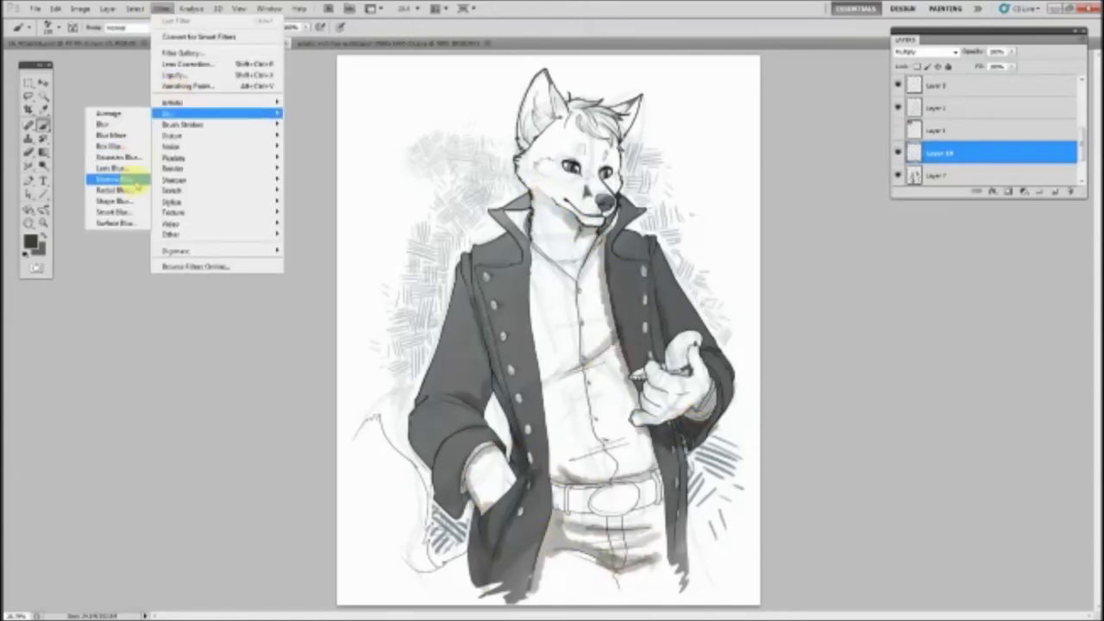
click(185, 178)
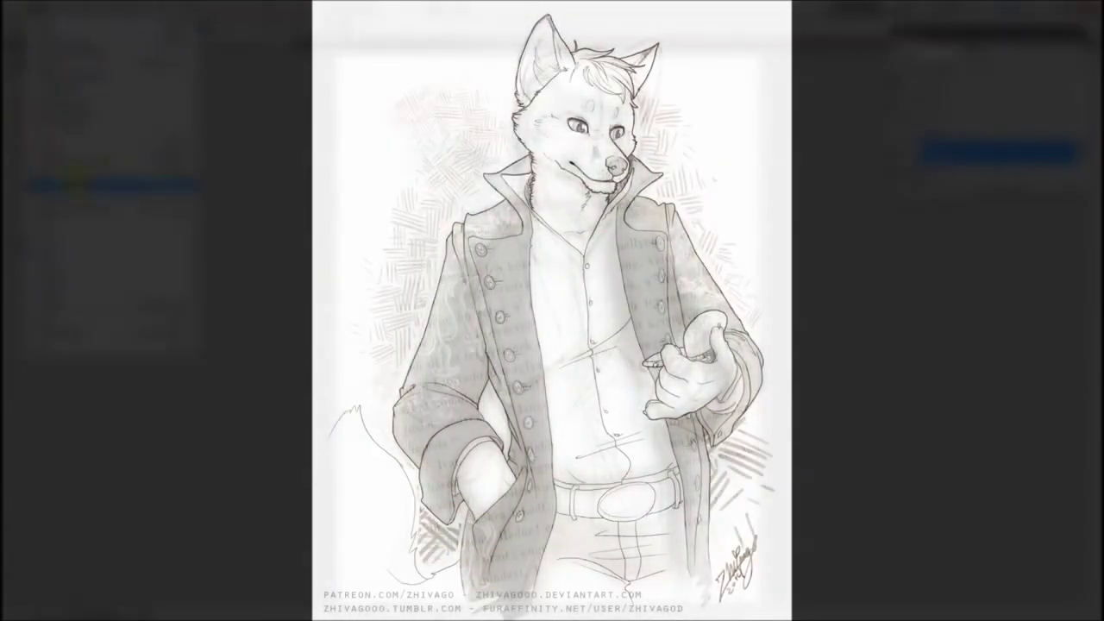